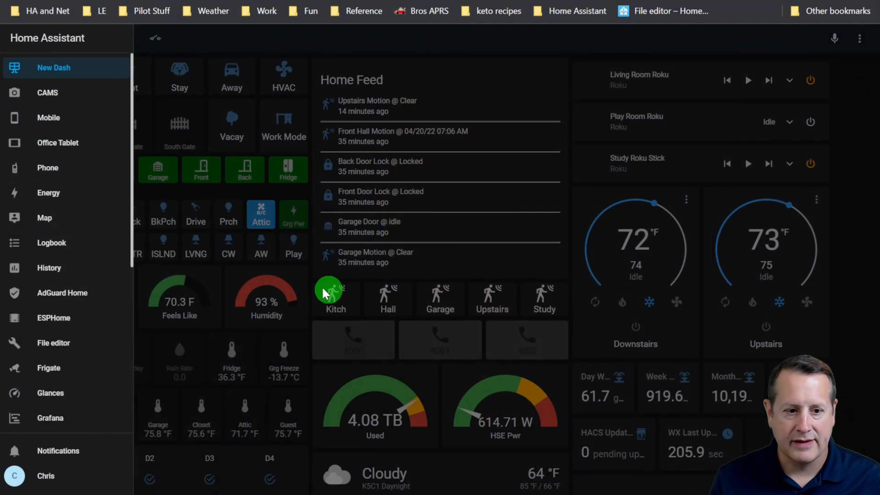
# Step: Open the integrations section of the Home Assistant Community Store (HACS)
pyautogui.scroll(-5, 52, 320)
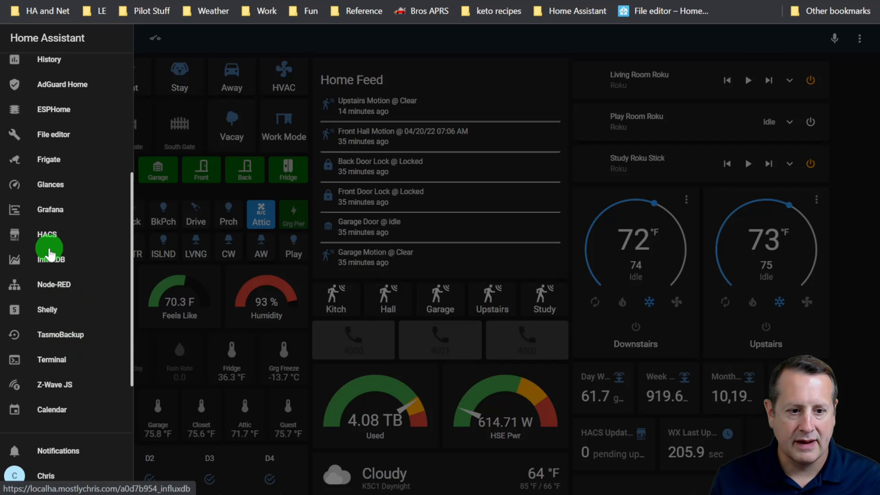
pyautogui.click(46, 234)
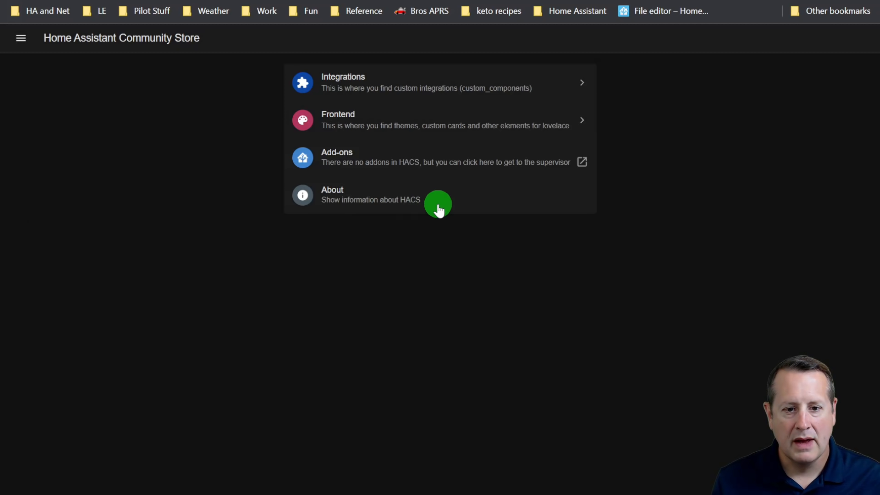
pyautogui.click(396, 90)
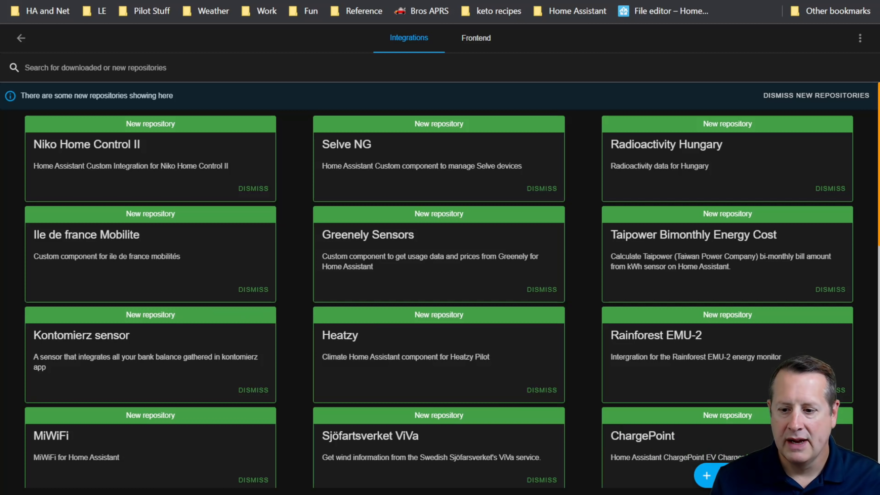
# Step: Search the repositories available to add for "alarm" and open the Alarmo repository
pyautogui.click(785, 477)
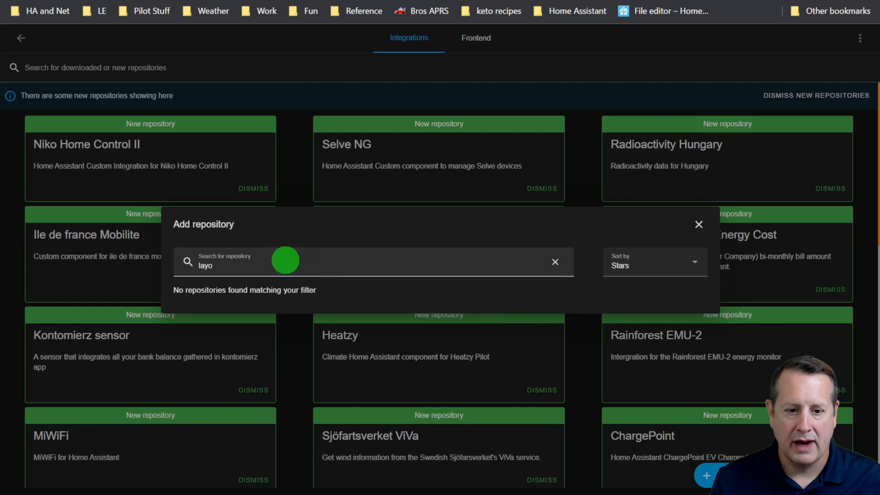
pyautogui.moveTo(226, 269); pyautogui.dragTo(173, 269)
pyautogui.press('BackSpace')
pyautogui.write('a')
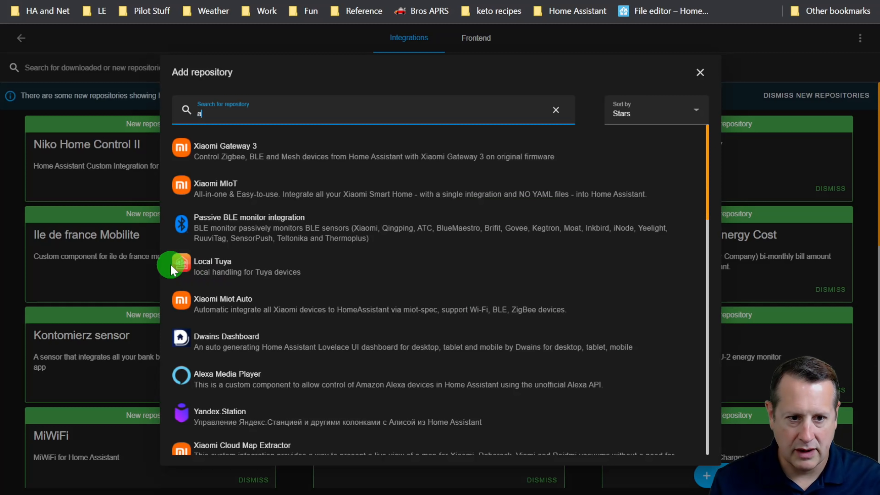
pyautogui.write('larm')
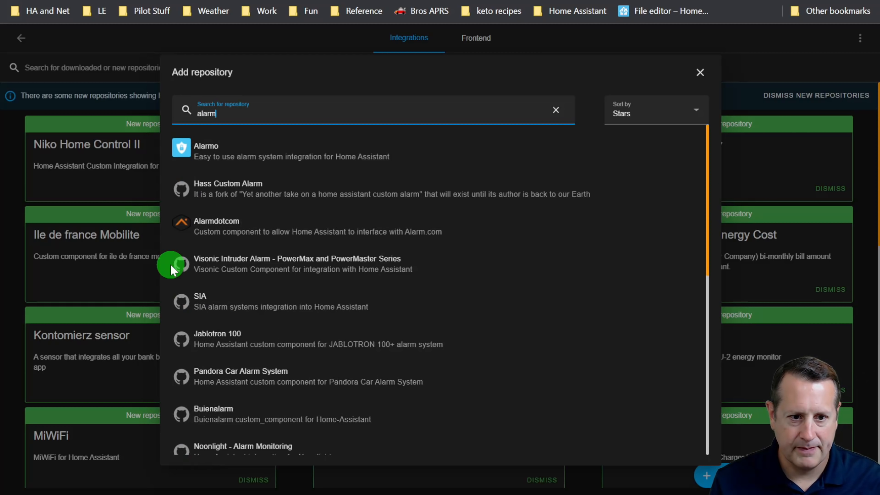
pyautogui.click(296, 160)
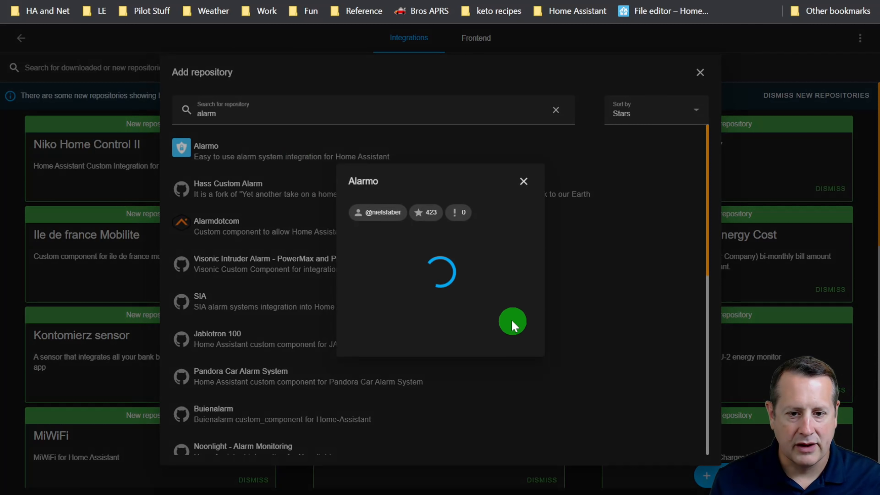
# Step: Review the Alarmo description, download version v1.8.7 without beta versions, and locate its card among the integrations
pyautogui.scroll(-6, 292, 296)
pyautogui.scroll(-20, 292, 296)
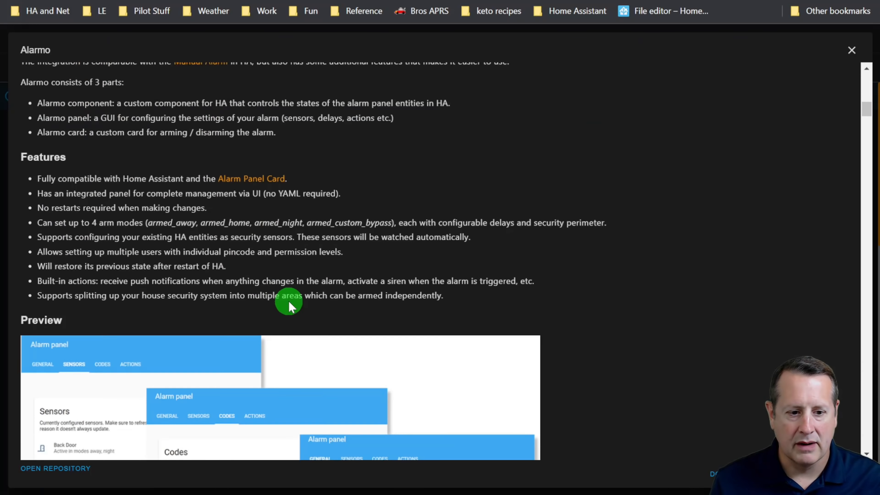
pyautogui.scroll(-20, 388, 331)
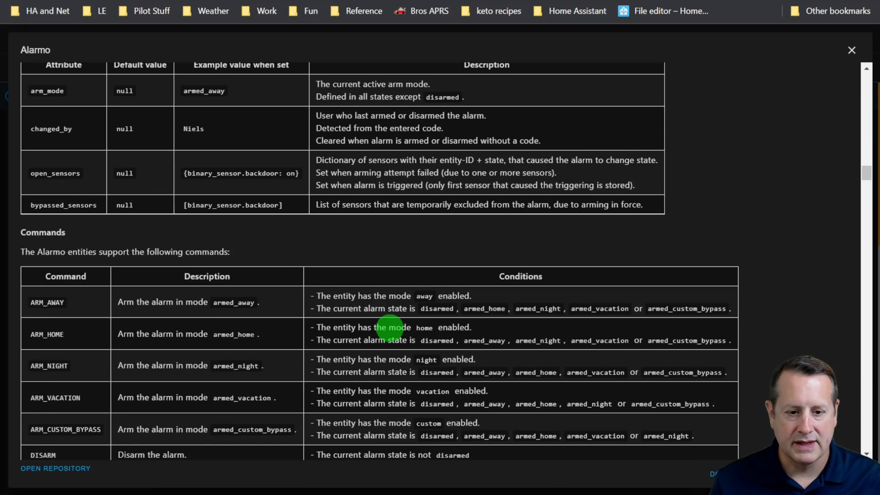
pyautogui.scroll(-20, 388, 331)
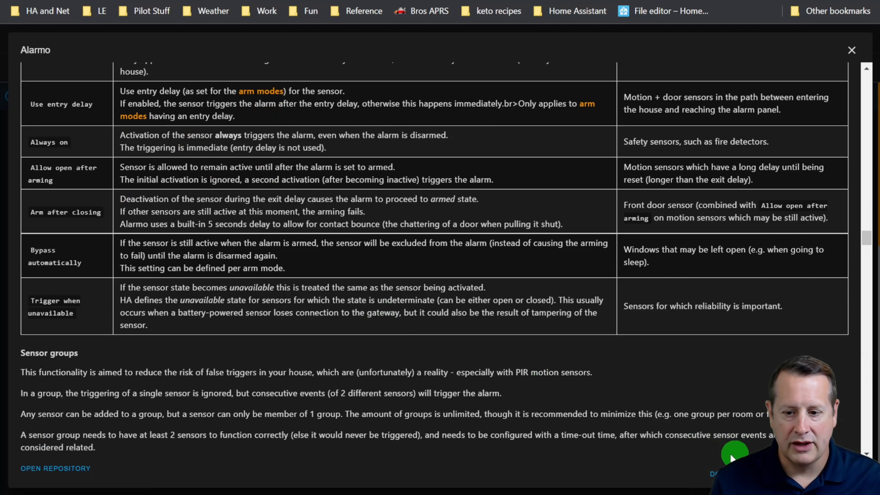
pyautogui.click(714, 473)
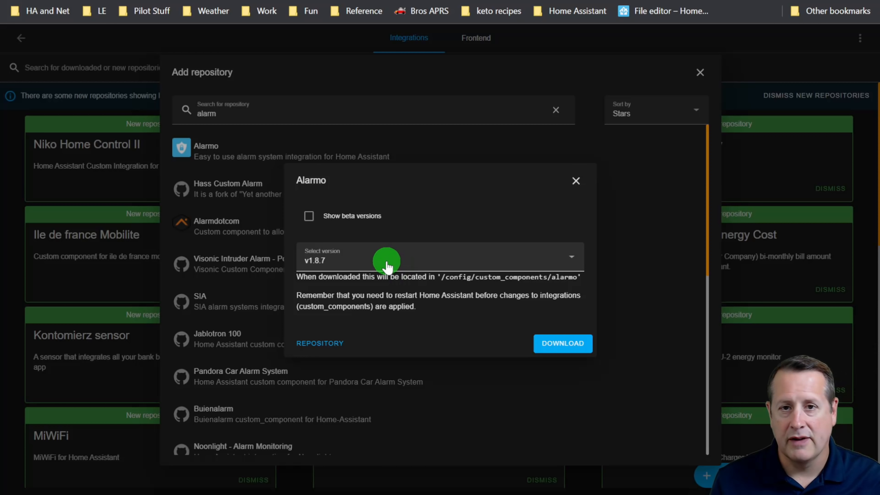
pyautogui.click(566, 345)
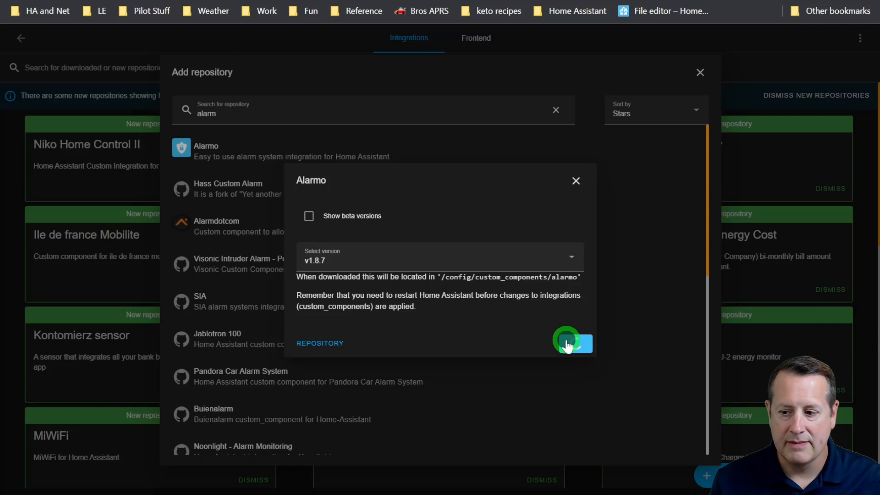
pyautogui.scroll(-15, 509, 381)
pyautogui.scroll(3, 540, 371)
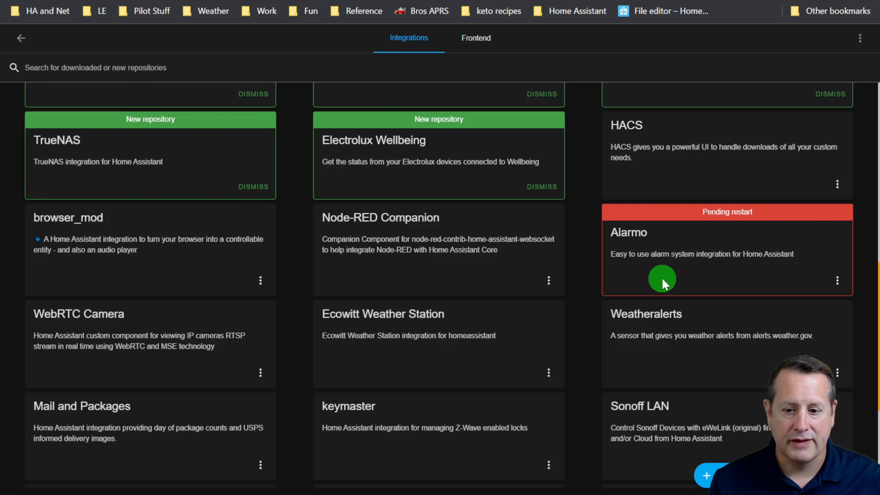
# Step: Validate the configuration in the server controls and restart Home Assistant
pyautogui.click(26, 43)
pyautogui.click(19, 37)
pyautogui.scroll(-1, 65, 423)
pyautogui.scroll(-2, 64, 421)
pyautogui.click(61, 415)
pyautogui.click(414, 385)
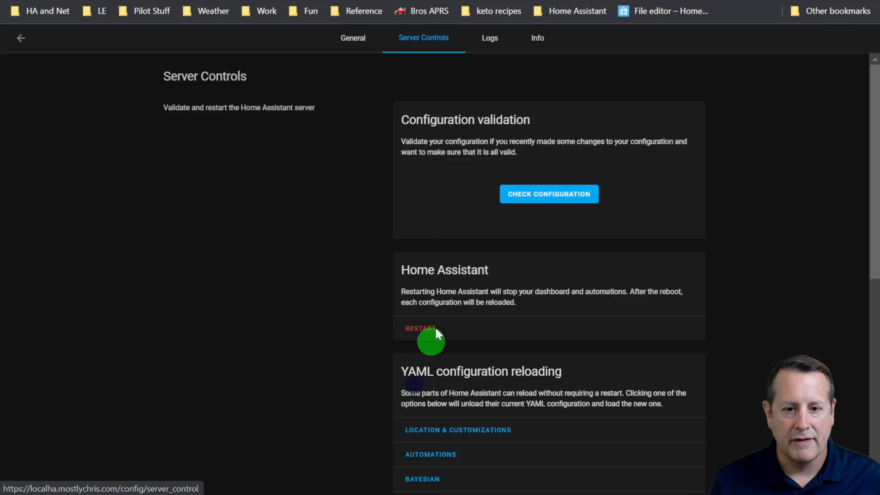
pyautogui.click(559, 198)
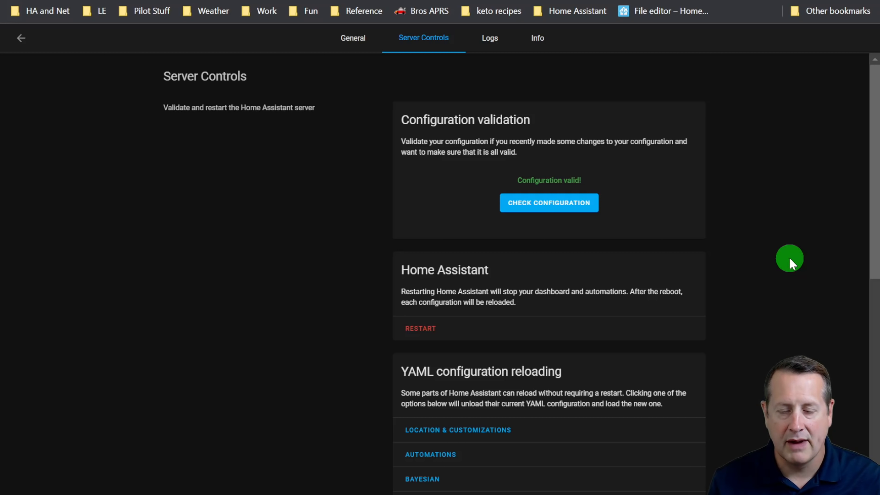
pyautogui.click(423, 328)
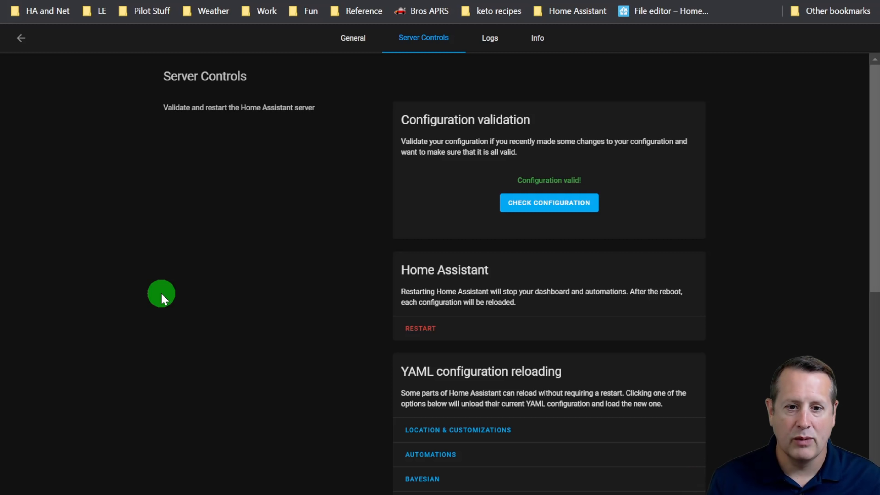
# Step: Search for "alar" among the new integrations in Devices & Services and add alarmo
pyautogui.click(22, 38)
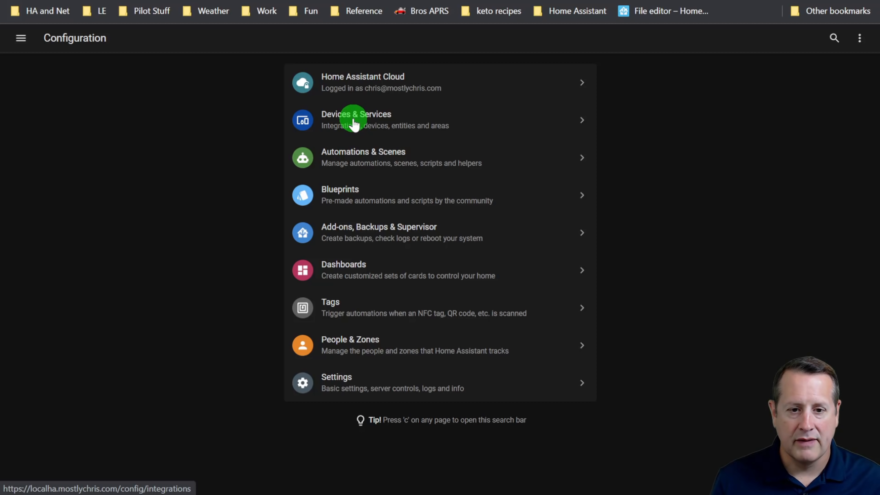
pyautogui.click(345, 122)
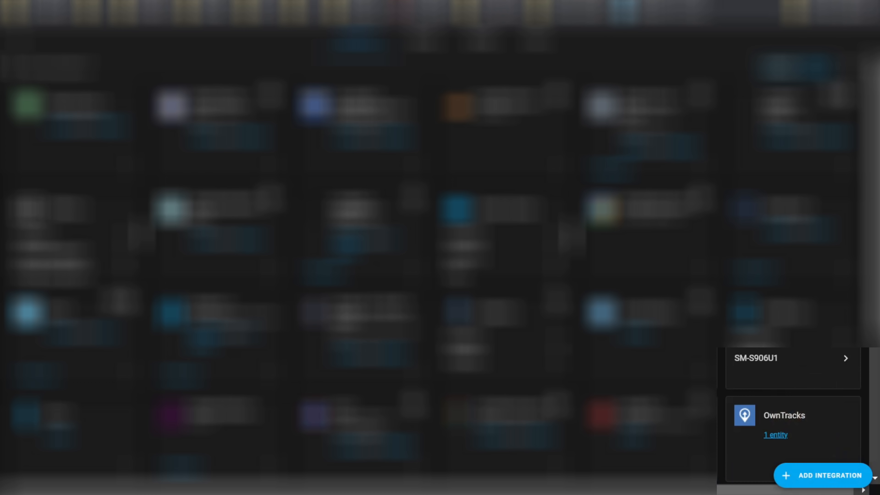
pyautogui.click(819, 473)
pyautogui.click(426, 121)
pyautogui.write('alar')
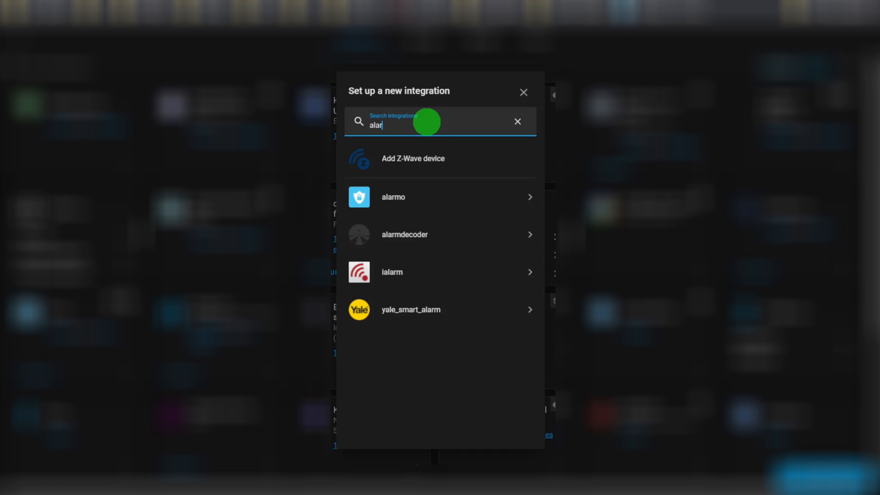
pyautogui.click(444, 208)
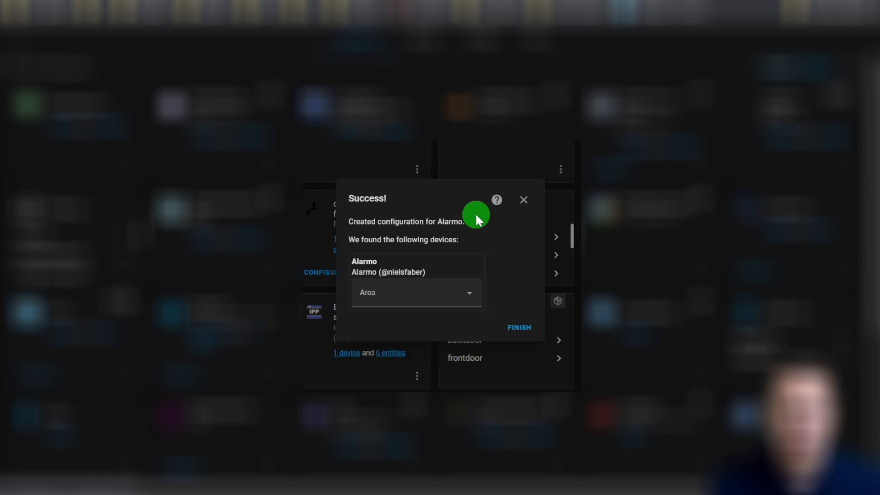
# Step: Finish the Alarmo setup without assigning the device to an area
pyautogui.click(469, 293)
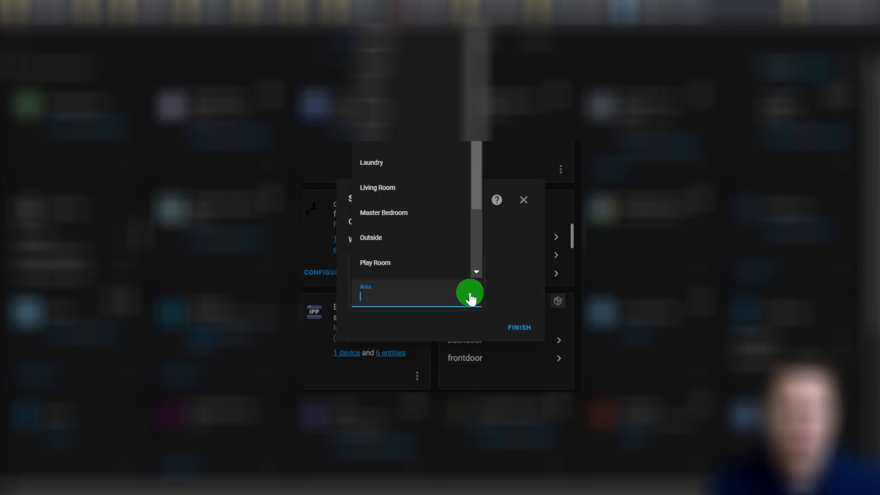
pyautogui.click(470, 295)
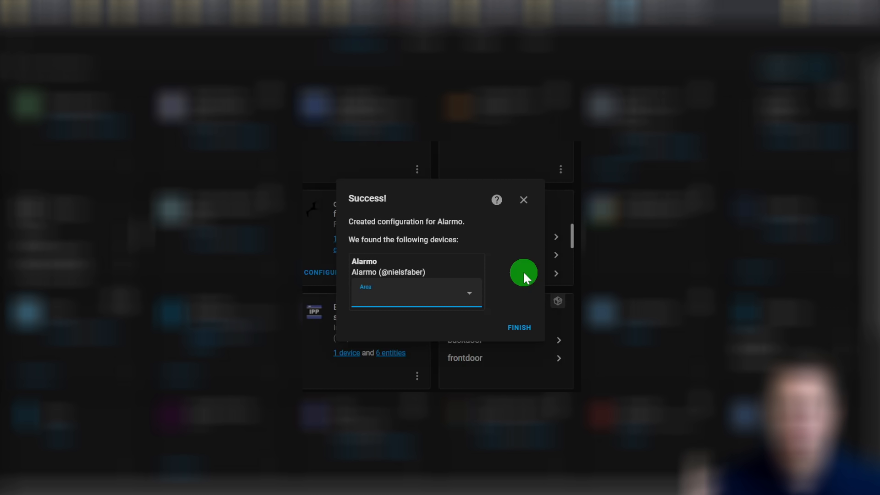
pyautogui.click(523, 327)
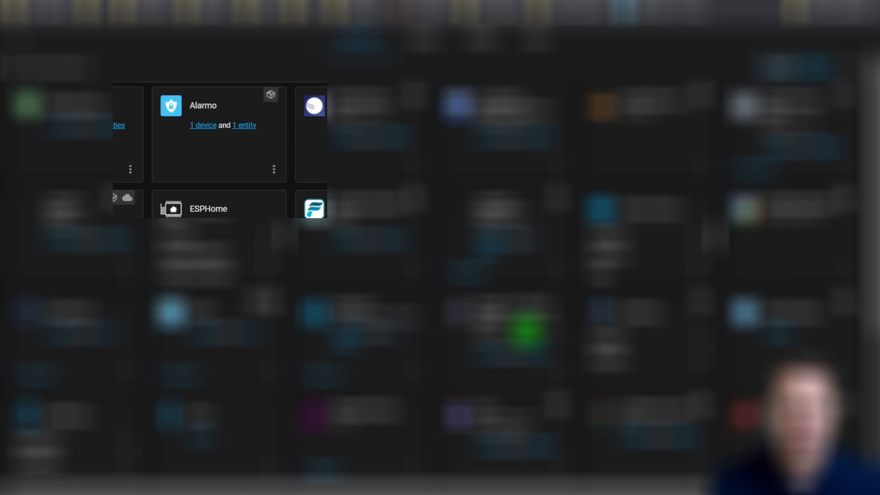
# Step: View the Alarmo device page and open the Alarmo alarm panel with its general settings
pyautogui.click(199, 126)
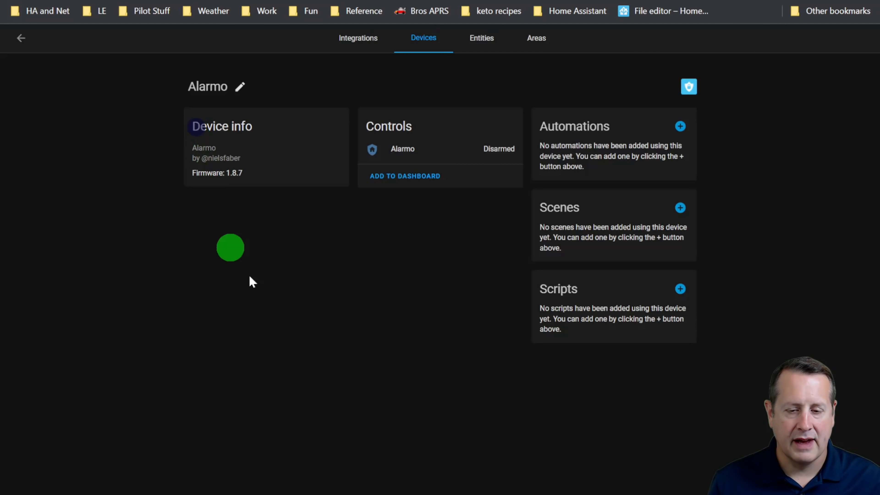
pyautogui.click(21, 38)
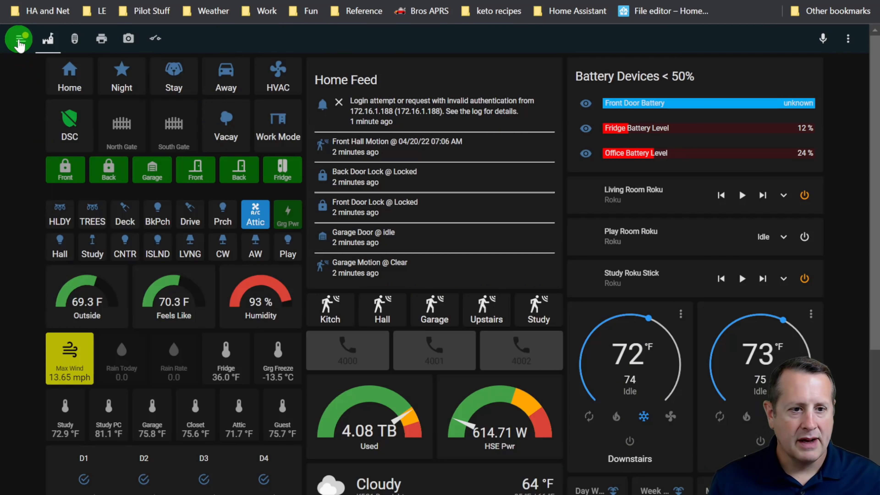
pyautogui.click(19, 39)
pyautogui.click(39, 323)
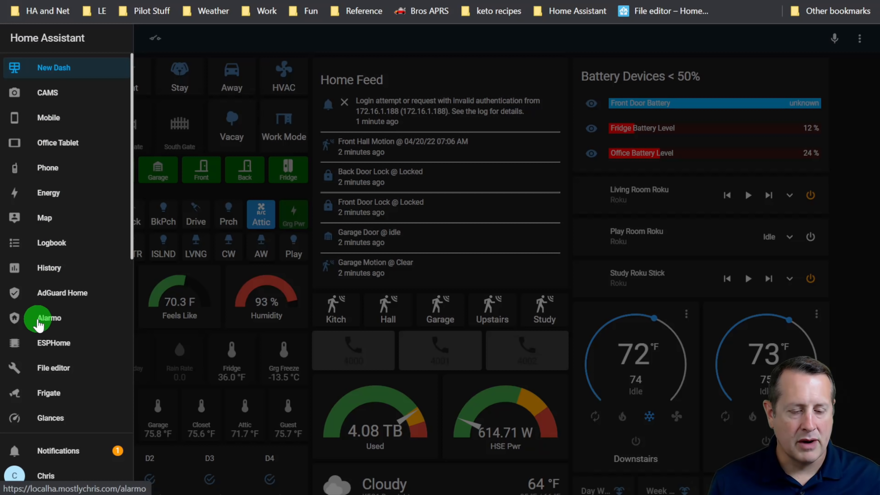
pyautogui.click(50, 329)
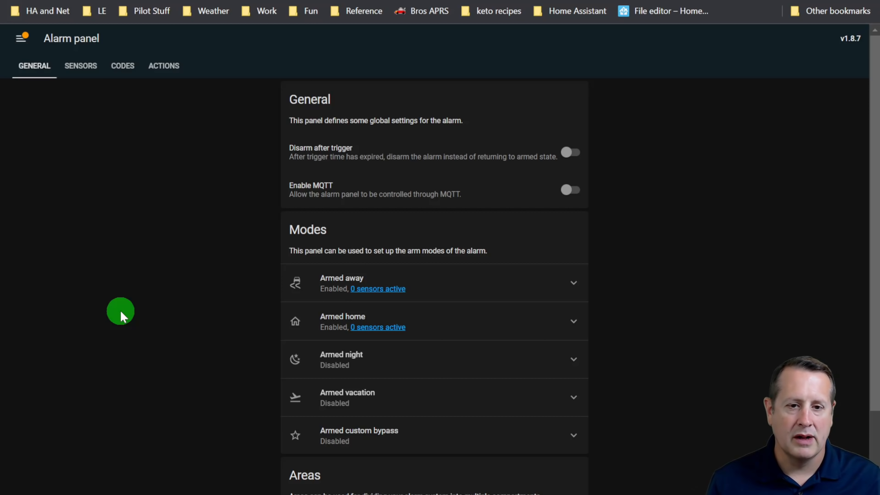
# Step: Examine the Alarmo GitHub repository, from its owner to the README's table of contents and Introduction section
pyautogui.hotkey('ctrl', 'Tab')
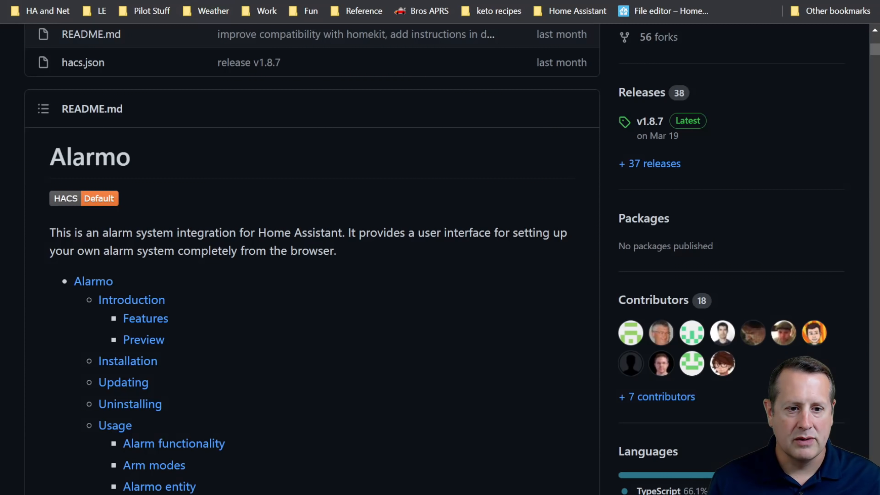
pyautogui.scroll(5, 369, 294)
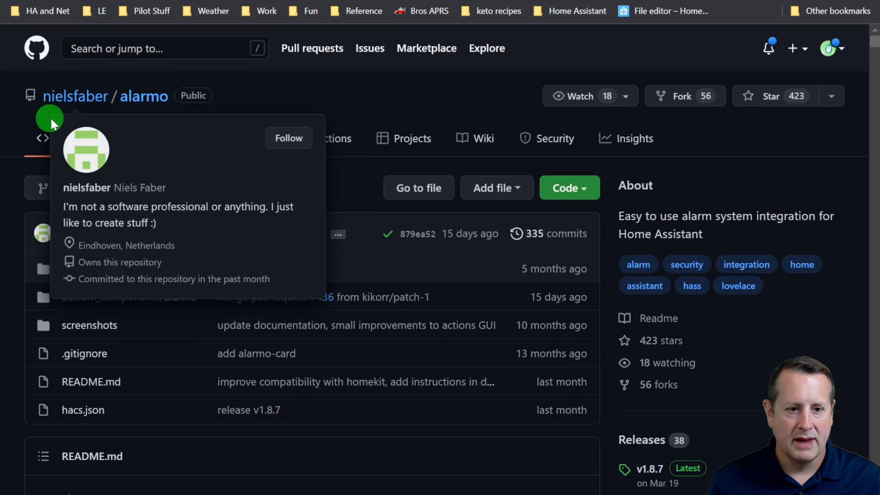
pyautogui.moveTo(82, 100)
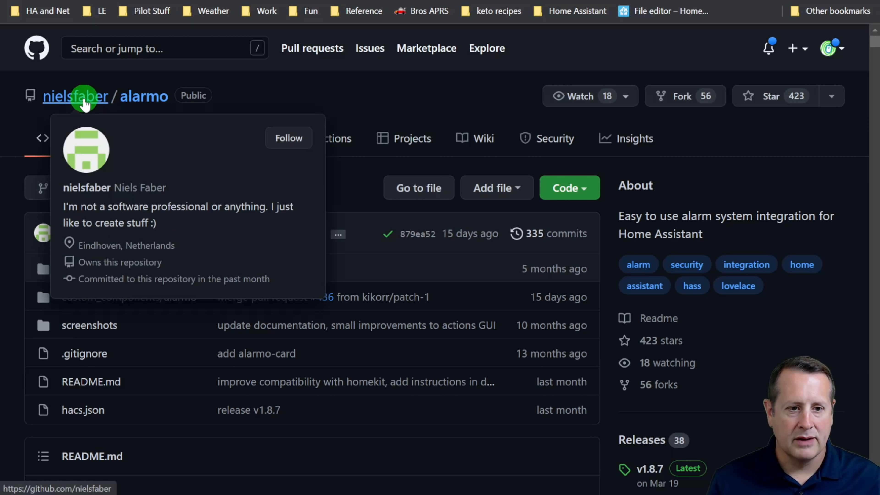
pyautogui.scroll(-8, 59, 231)
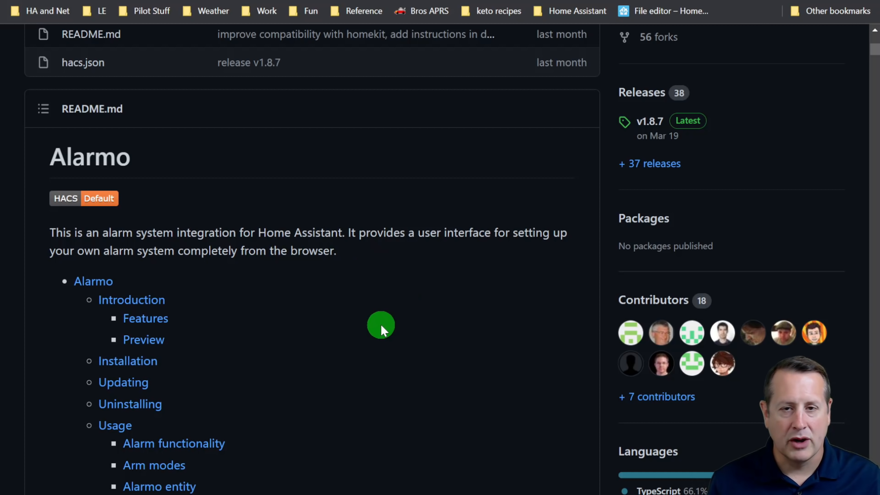
pyautogui.scroll(-2, 358, 319)
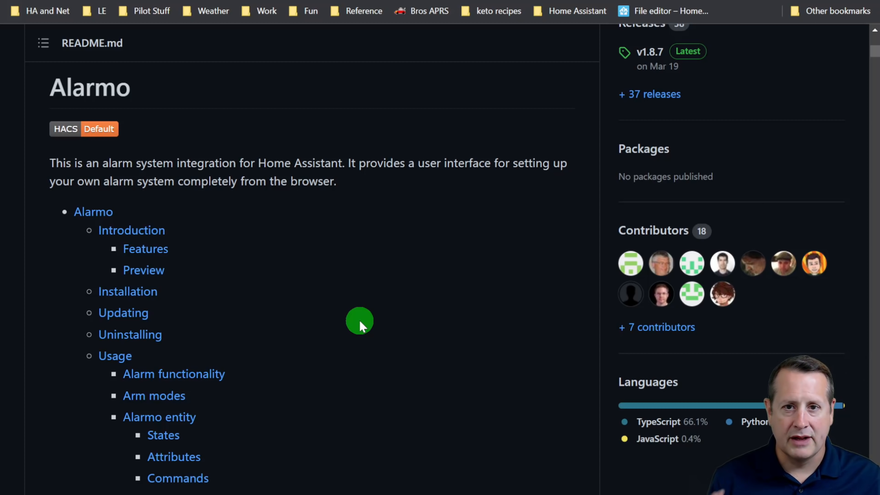
pyautogui.scroll(-10, 358, 309)
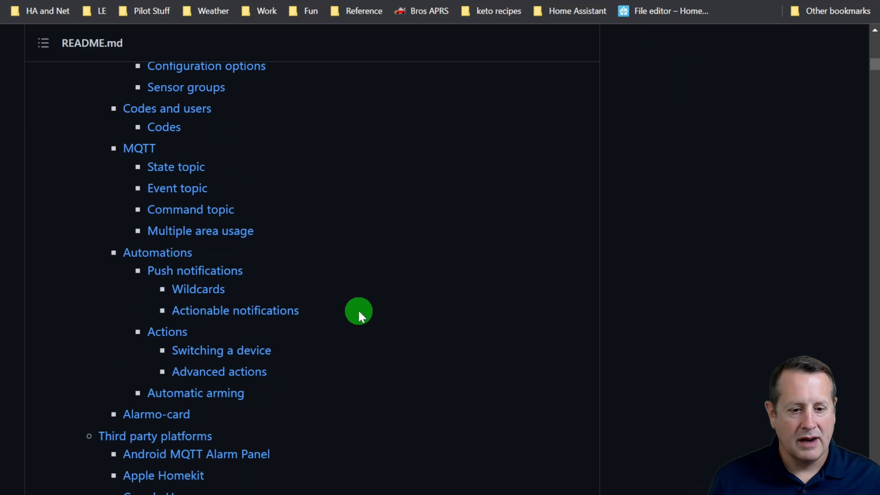
pyautogui.scroll(-2, 357, 313)
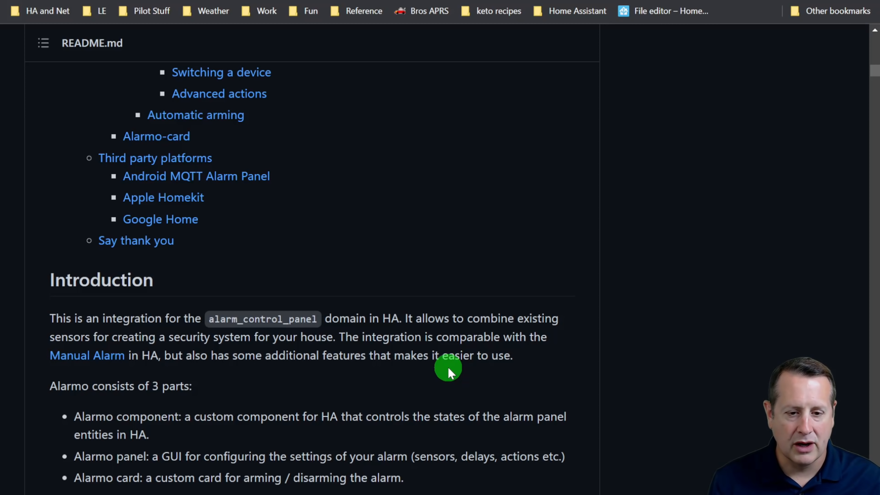
pyautogui.scroll(-2, 447, 369)
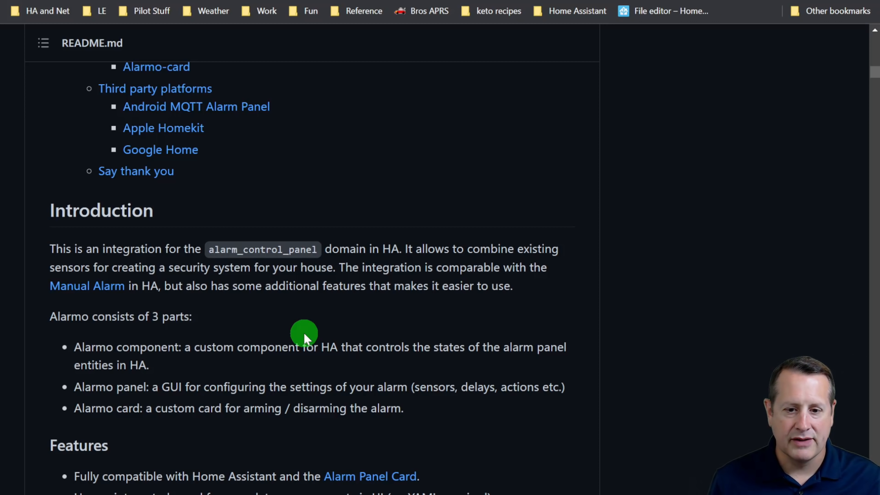
# Step: Read the Alarmo README from the Introduction and Features through the installation instructions to the alarm state diagram under Usage
pyautogui.scroll(-2, 305, 338)
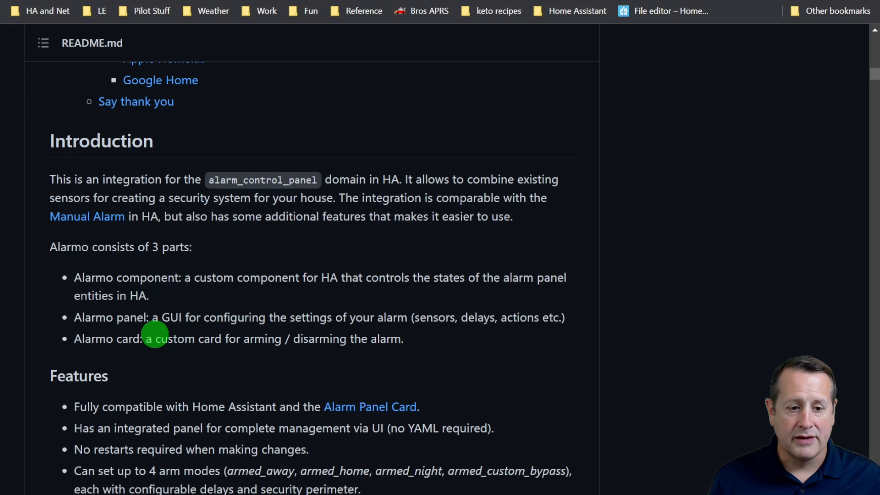
pyautogui.scroll(-2, 146, 325)
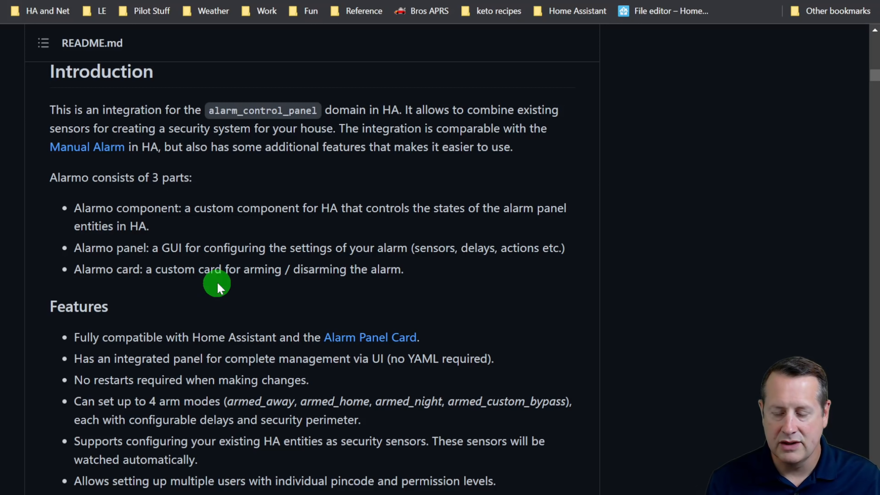
pyautogui.scroll(-4, 157, 206)
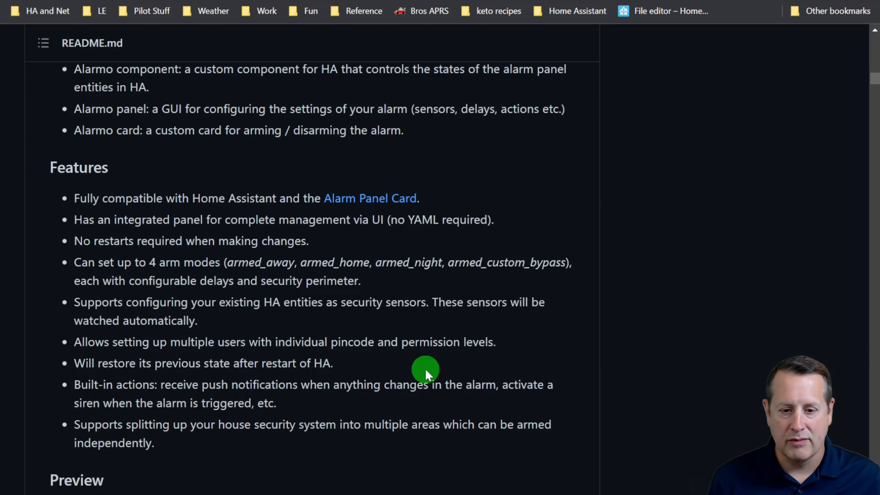
pyautogui.scroll(-2, 426, 369)
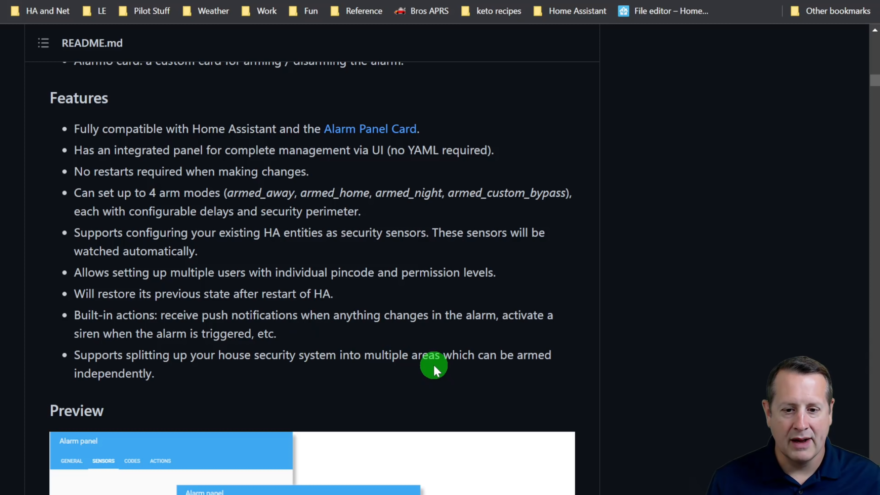
pyautogui.scroll(-2, 574, 385)
pyautogui.scroll(-20, 573, 385)
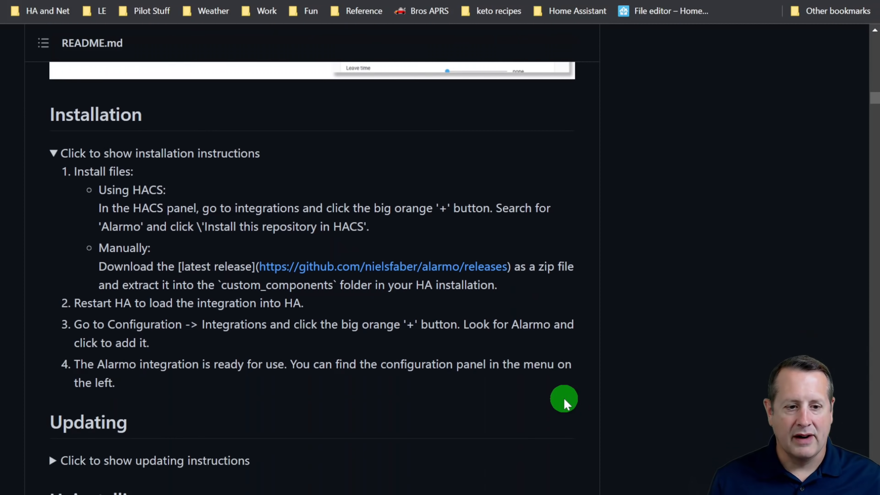
pyautogui.scroll(-8, 539, 385)
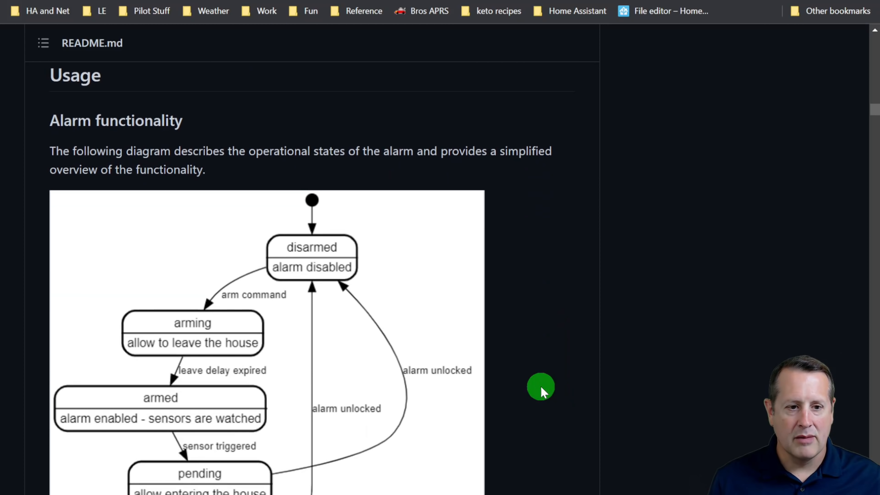
pyautogui.scroll(-2, 540, 385)
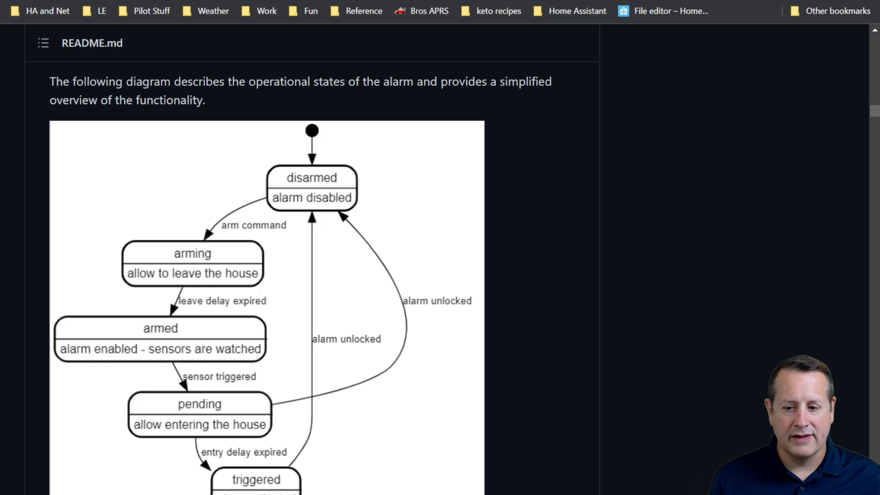
pyautogui.scroll(-1, 299, 277)
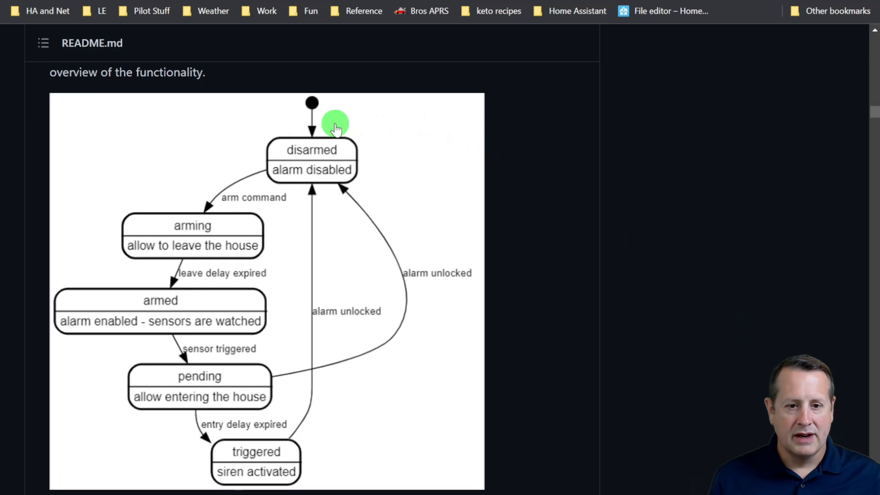
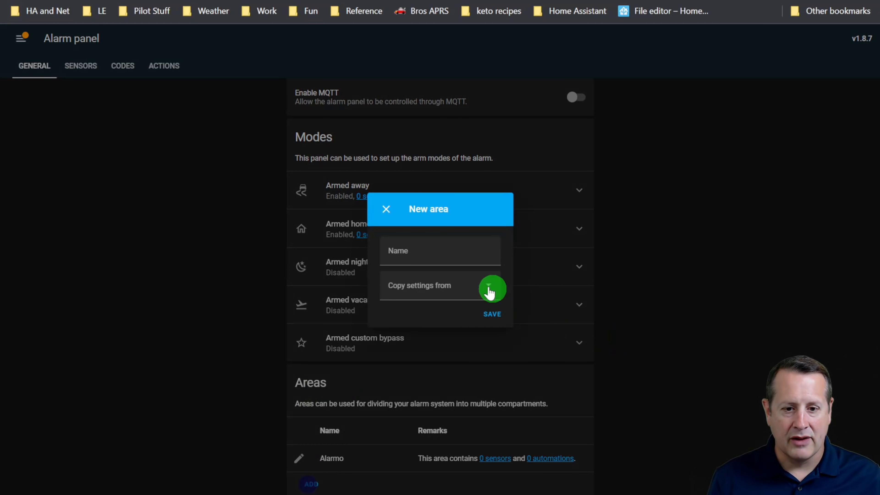
# Step: Check which areas a new area can copy settings from, dismiss it without saving, and view the alarm panel's Sensors page
pyautogui.click(477, 286)
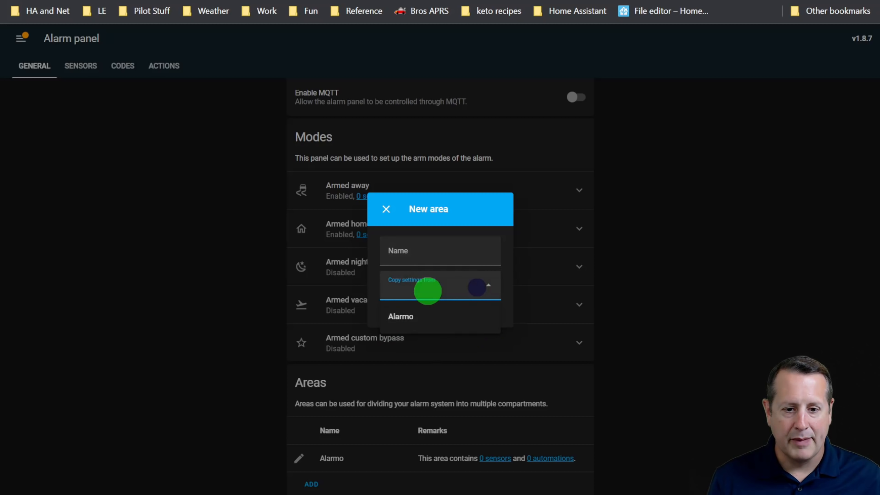
pyautogui.click(385, 210)
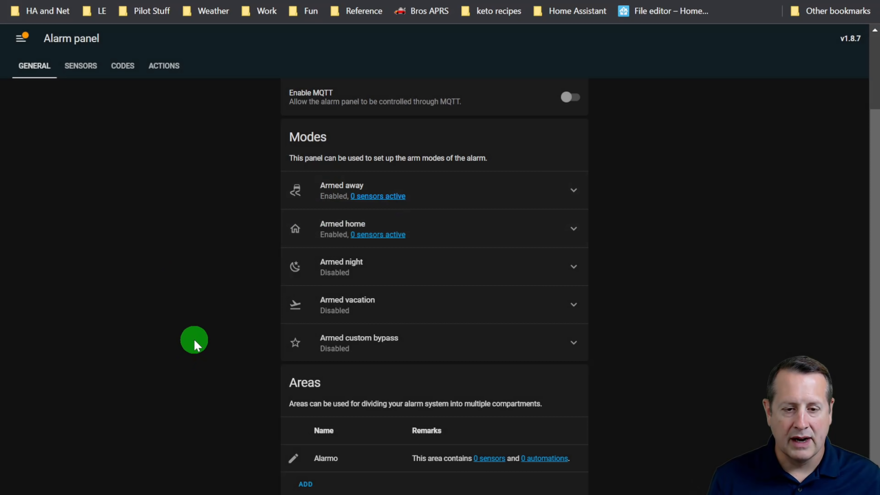
pyautogui.scroll(2, 194, 340)
pyautogui.click(73, 68)
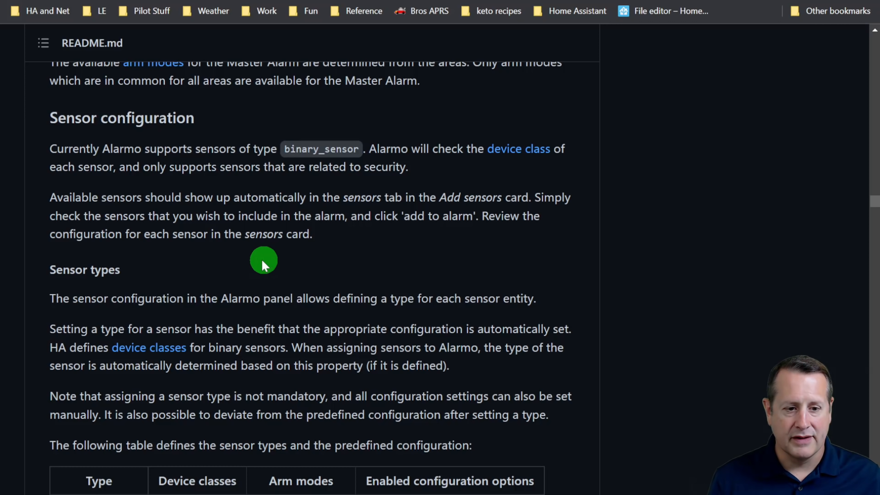
# Step: Examine the README's Sensor configuration section and the table of sensor types, device classes, arm modes and enabled options
pyautogui.scroll(-1, 216, 247)
pyautogui.scroll(-3, 215, 246)
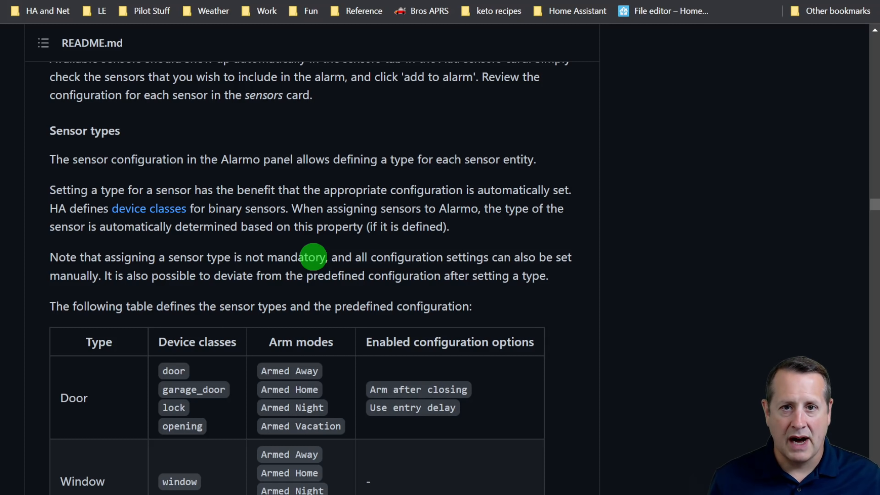
pyautogui.scroll(-10, 242, 298)
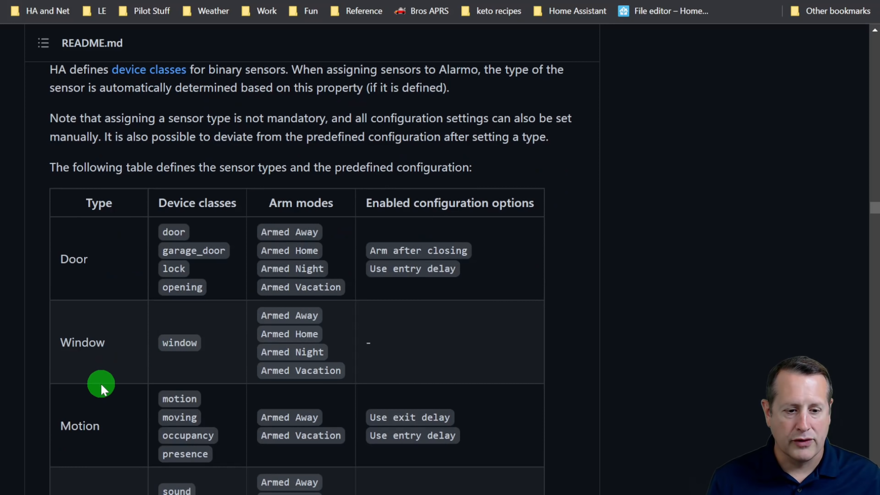
pyautogui.scroll(-2, 118, 399)
pyautogui.scroll(12, 125, 388)
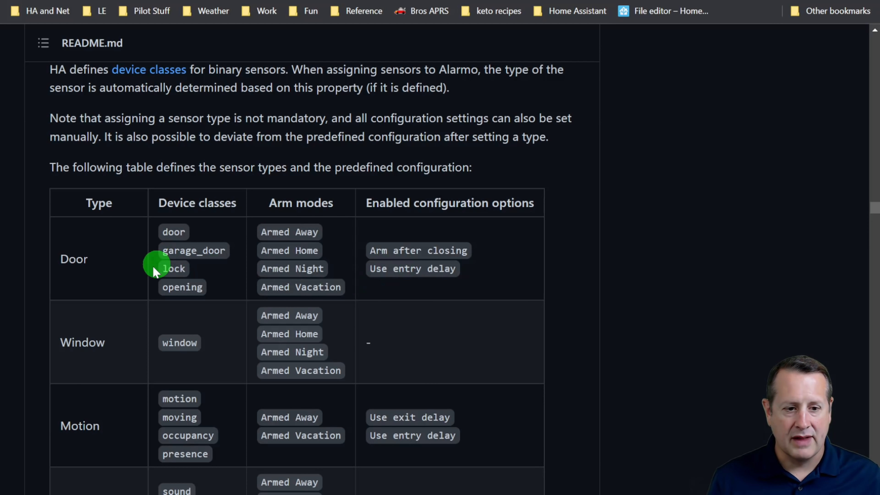
pyautogui.scroll(-2, 371, 293)
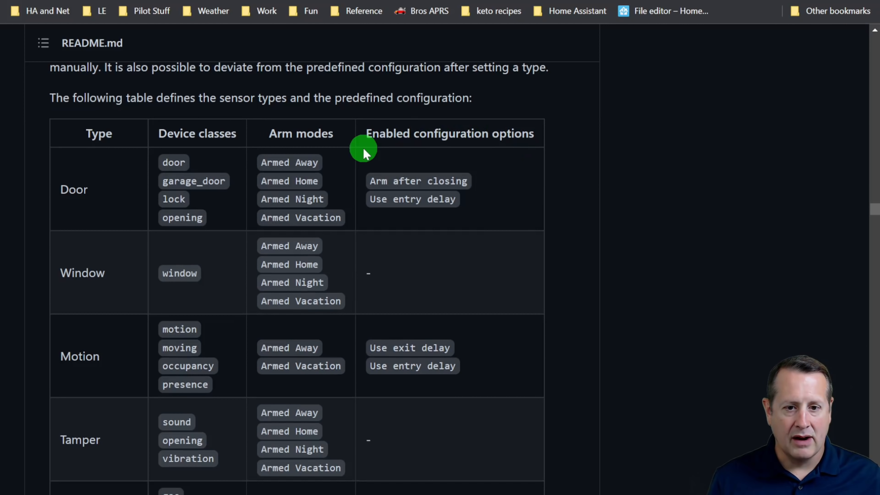
pyautogui.scroll(4, 447, 275)
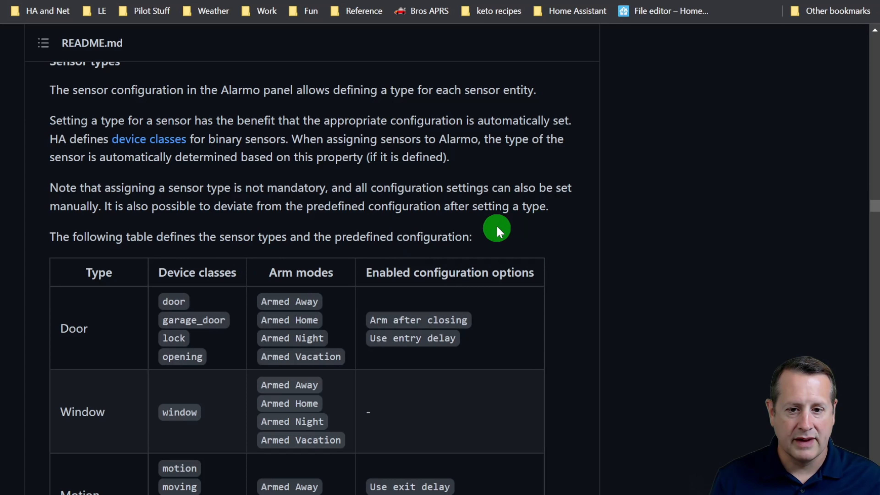
pyautogui.scroll(-5, 175, 249)
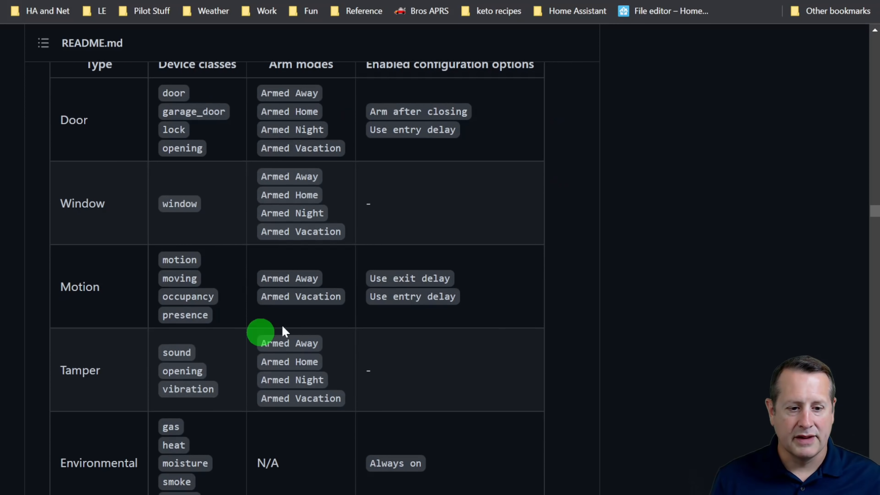
pyautogui.scroll(-3, 252, 294)
pyautogui.scroll(5, 251, 294)
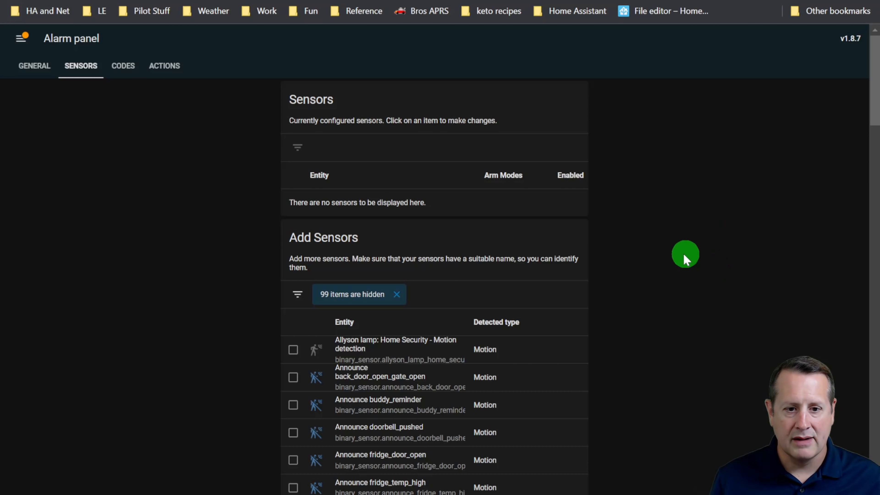
# Step: Select the Front Door Motion and Front Hall Motion sensors among the sensors available to add to the alarm
pyautogui.scroll(-10, 615, 256)
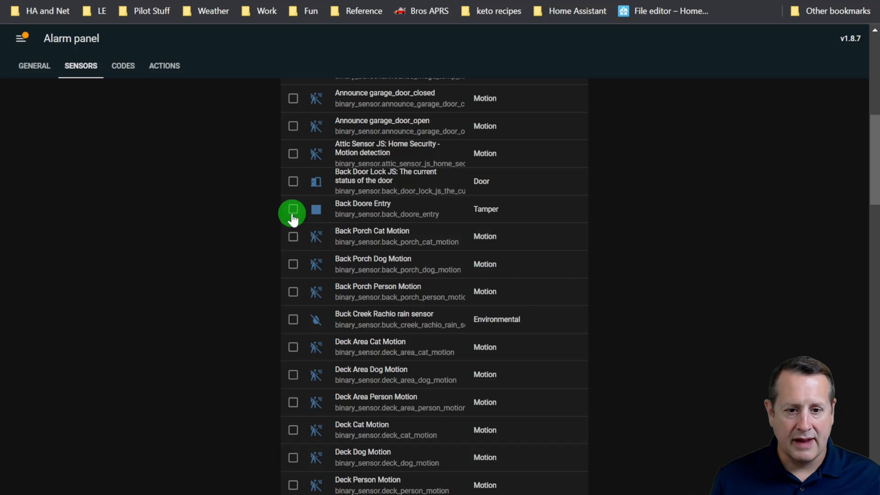
pyautogui.scroll(-2, 296, 242)
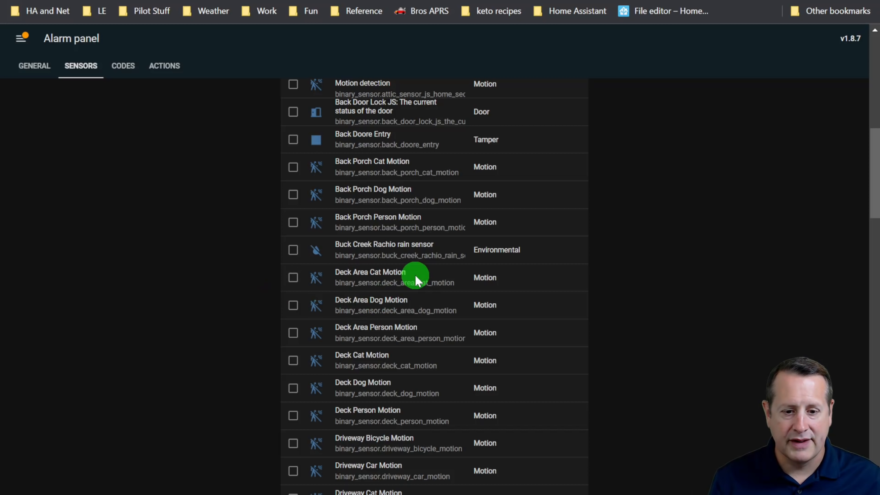
pyautogui.scroll(-6, 414, 275)
pyautogui.scroll(-4, 345, 313)
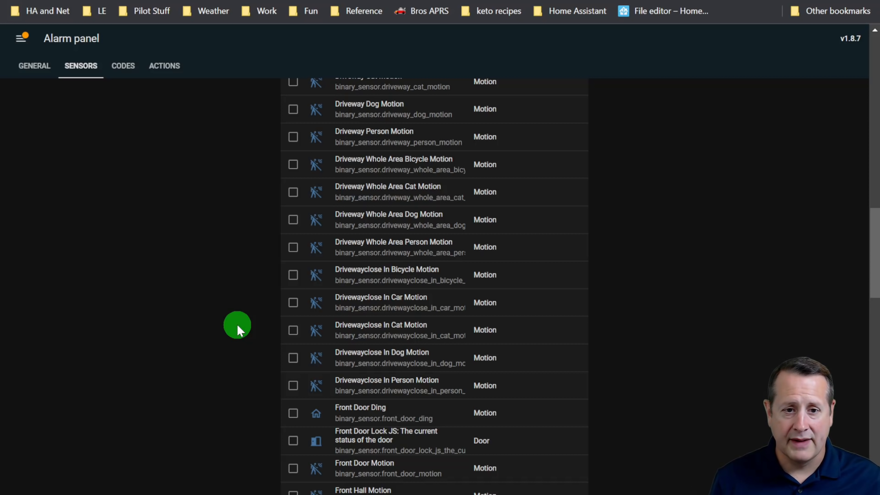
pyautogui.scroll(-2, 302, 296)
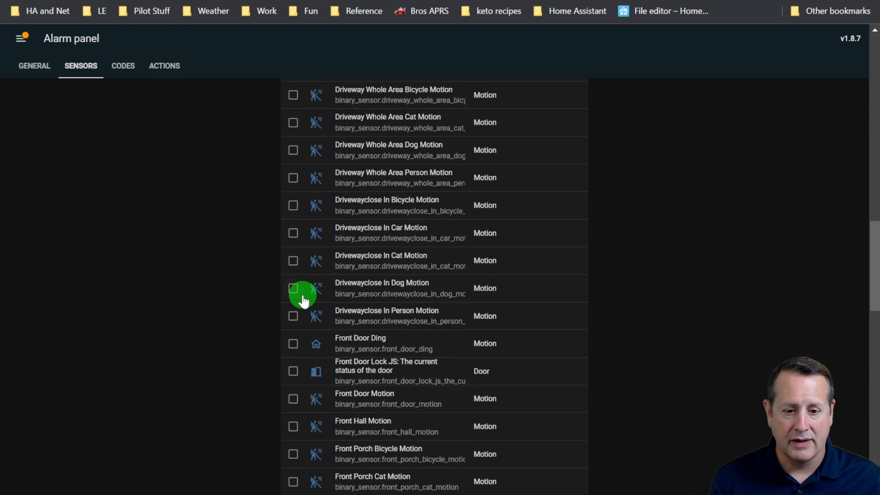
pyautogui.scroll(-4, 241, 265)
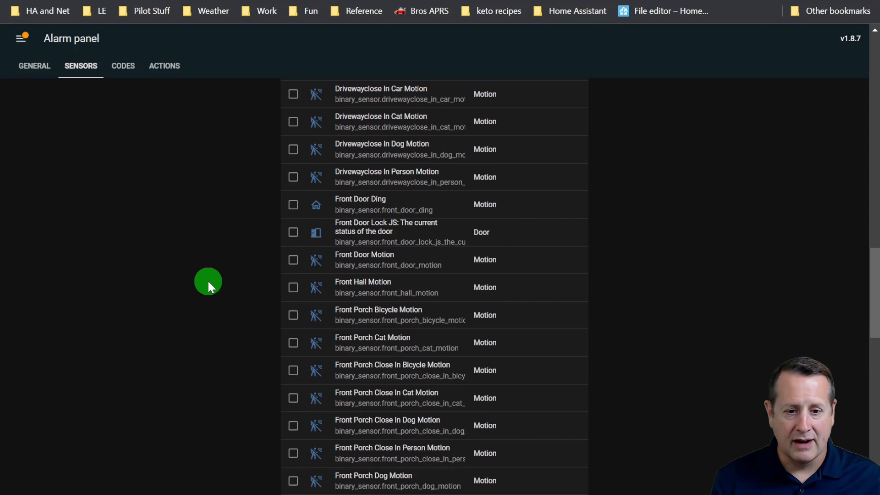
pyautogui.click(293, 260)
pyautogui.click(293, 288)
# Step: Select the Kitchen Living Motion sensor as well in the Add Sensors list
pyautogui.scroll(-4, 396, 314)
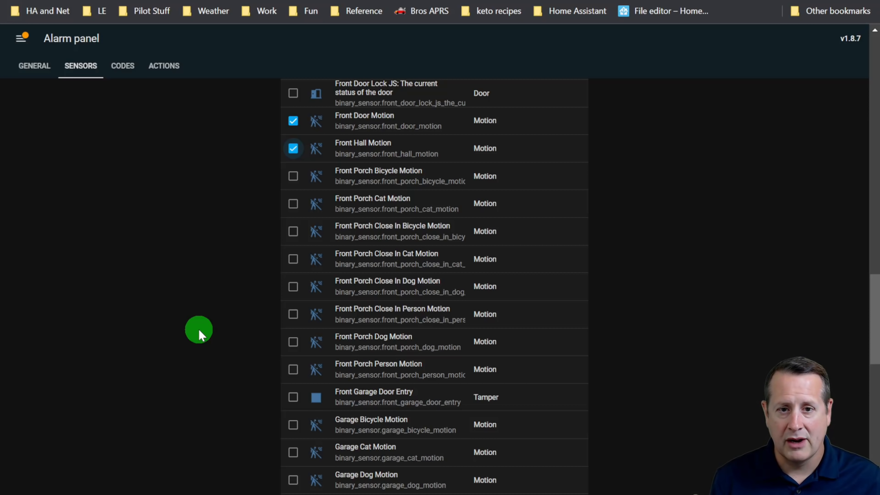
pyautogui.scroll(-4, 305, 256)
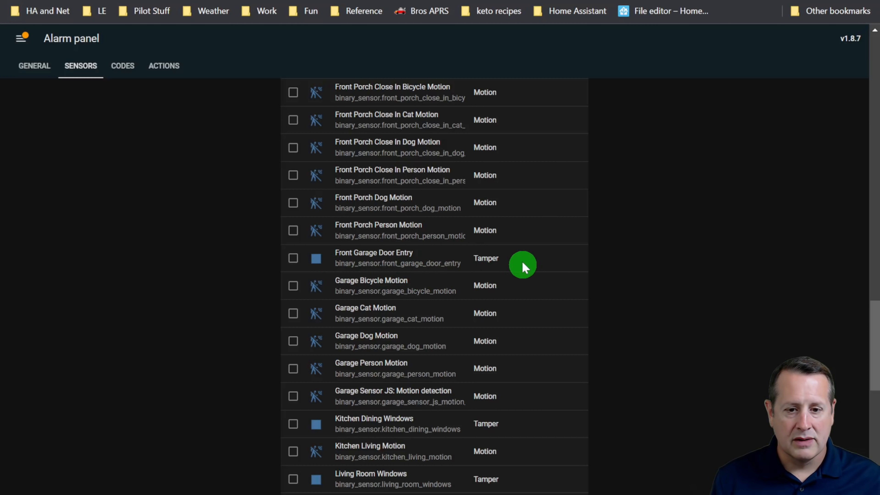
pyautogui.scroll(-4, 247, 311)
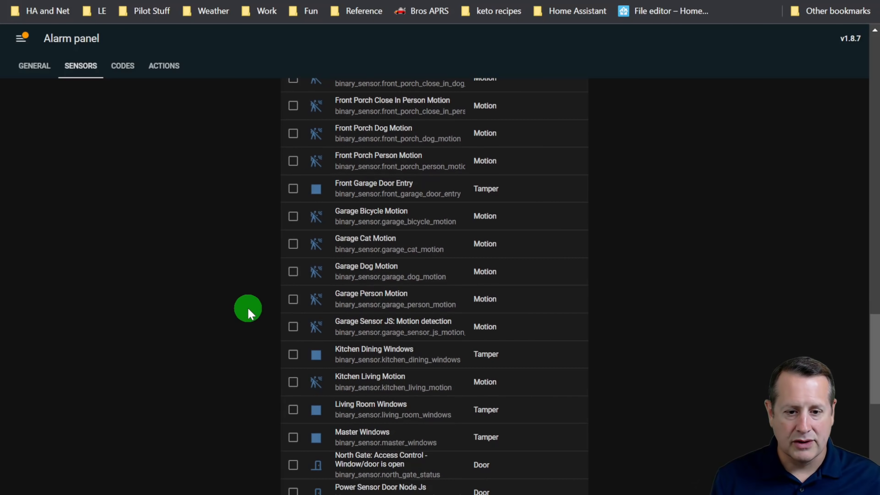
pyautogui.click(294, 314)
pyautogui.scroll(-2, 294, 317)
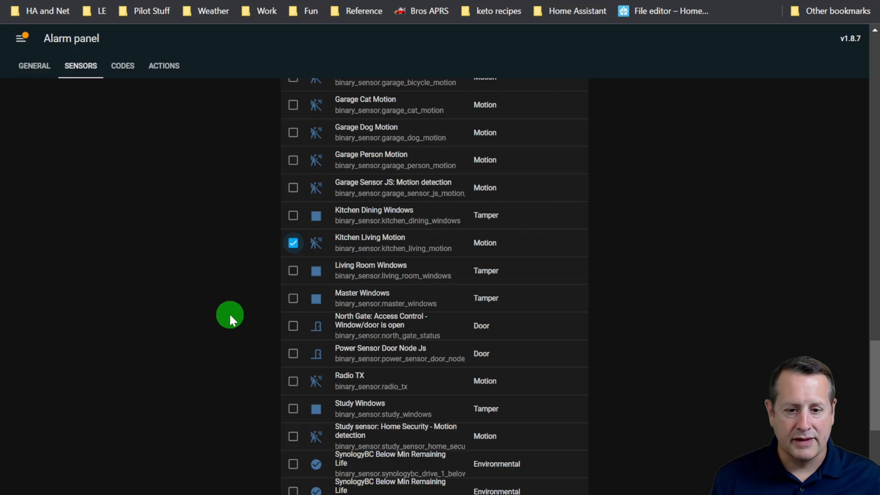
# Step: Check the README's sensor types table again and select the Upstairs Motion sensor in the Add Sensors list
pyautogui.hotkey('ctrl', 'Tab')
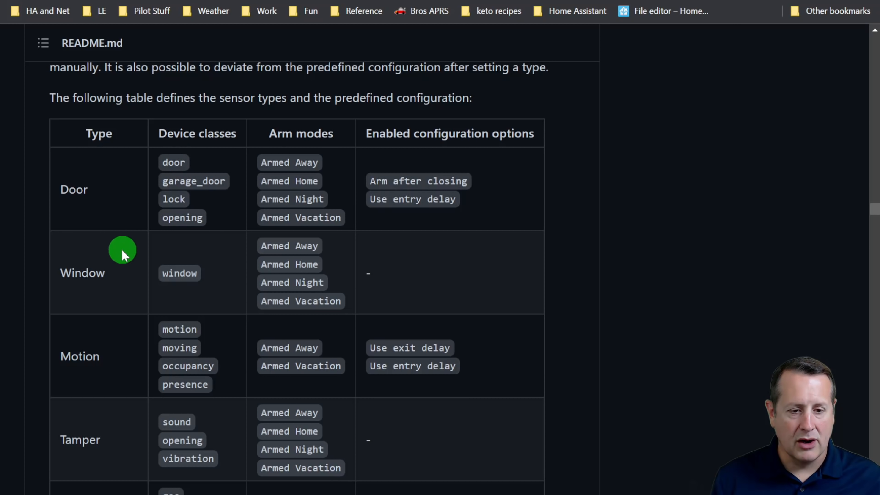
pyautogui.scroll(-1, 121, 253)
pyautogui.scroll(-2, 120, 252)
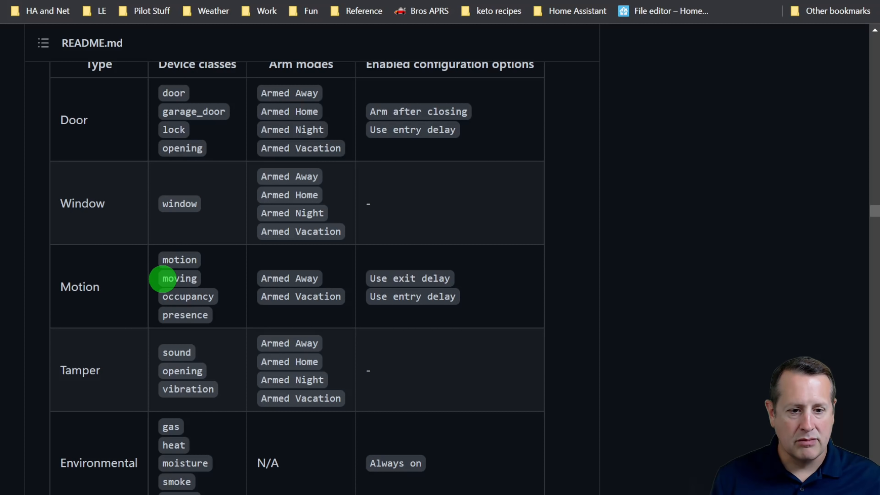
pyautogui.scroll(-2, 118, 348)
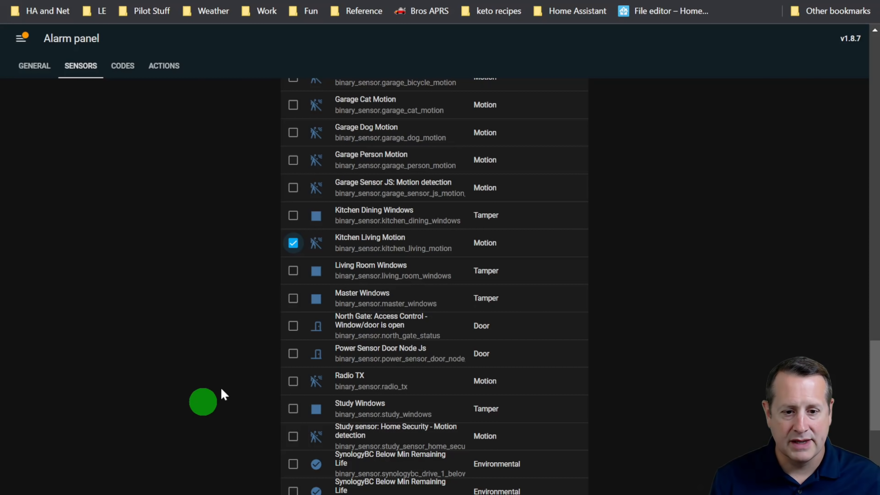
pyautogui.scroll(-8, 292, 312)
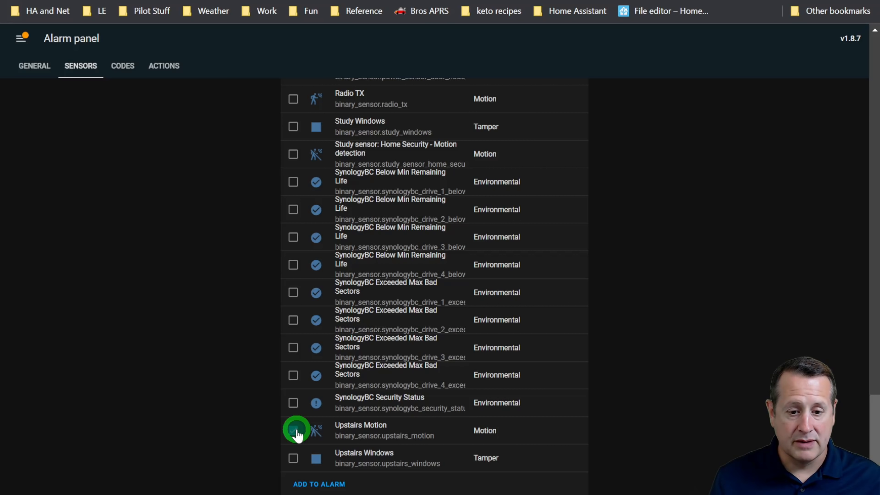
# Step: Select the Back Doore Entry sensor as well and add all the selected sensors to the alarm
pyautogui.scroll(20, 325, 403)
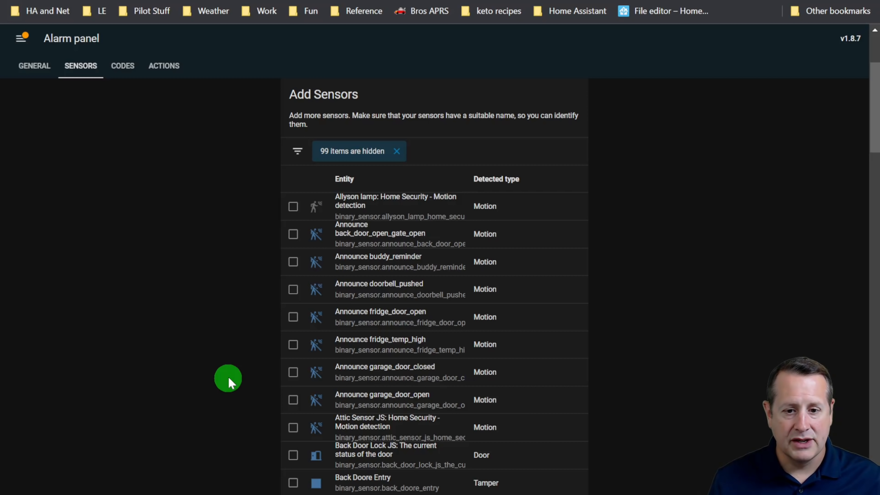
pyautogui.scroll(-2, 231, 372)
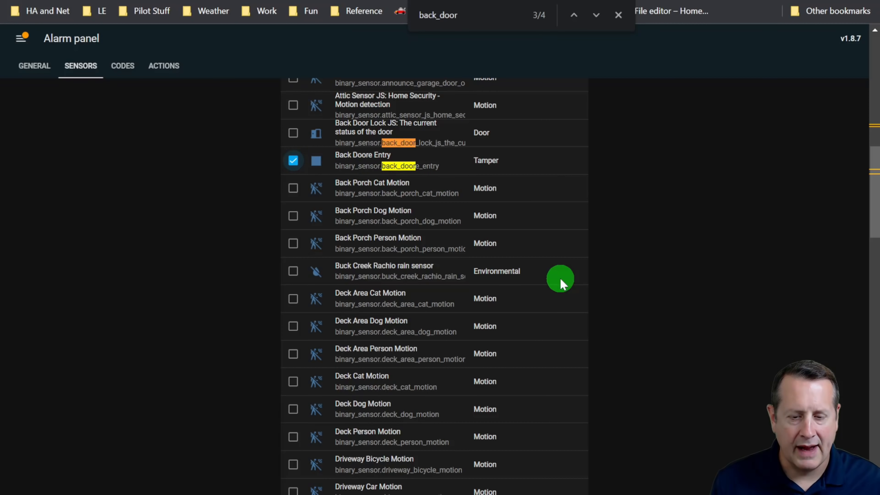
pyautogui.scroll(-14, 559, 279)
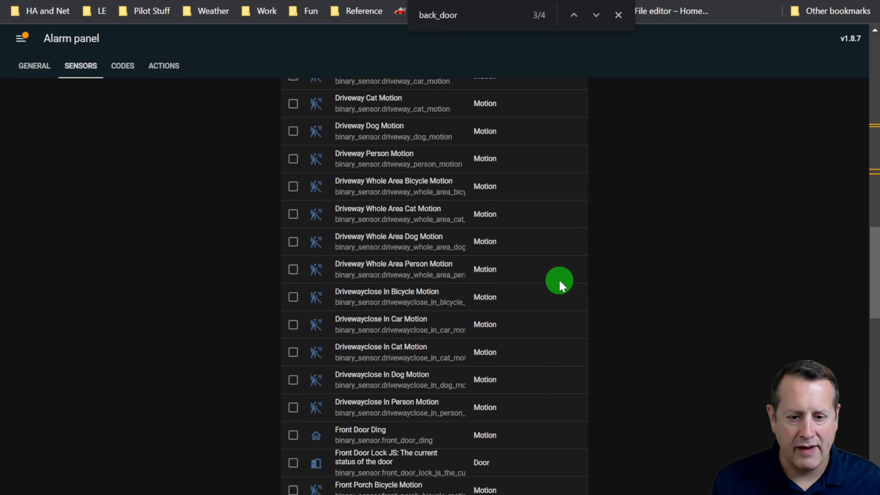
pyautogui.scroll(-15, 557, 281)
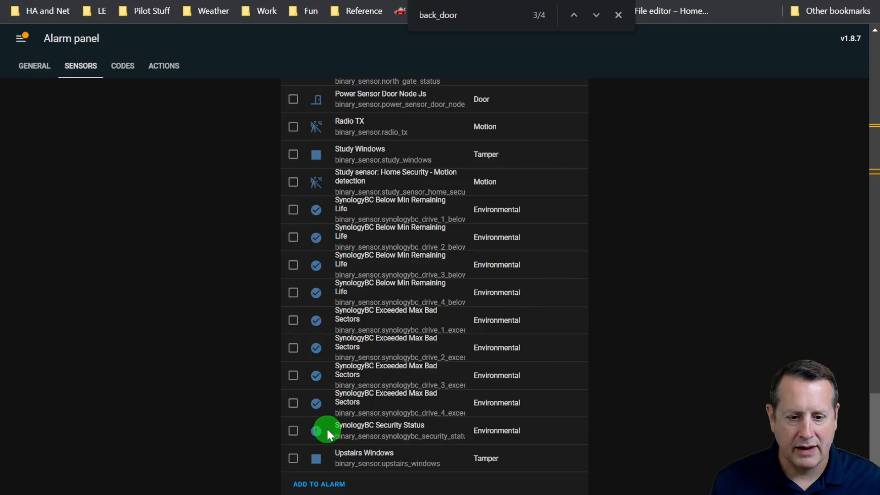
pyautogui.click(327, 485)
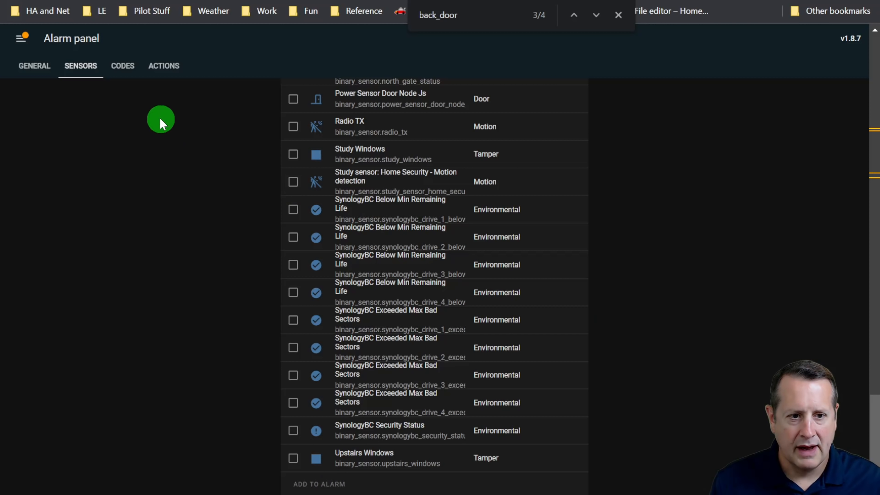
# Step: Check the alarm's Armed away mode in the general settings and list the sensors active in it
pyautogui.click(50, 77)
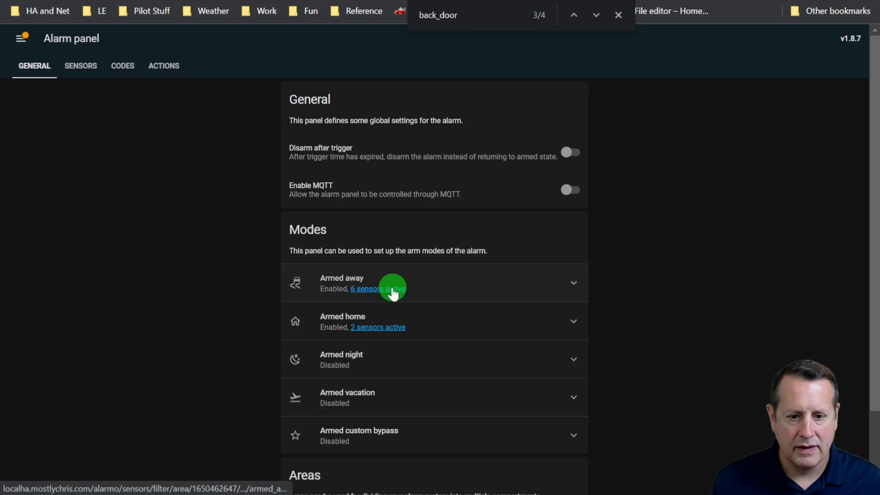
pyautogui.click(484, 280)
pyautogui.scroll(-2, 453, 343)
pyautogui.scroll(2, 439, 347)
pyautogui.click(371, 289)
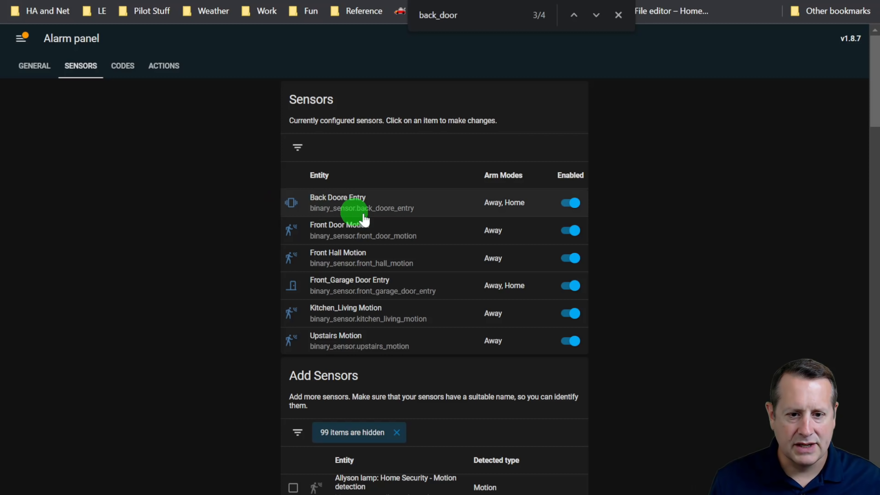
# Step: Change the Back Doore Entry sensor's device type to Door and save it
pyautogui.click(380, 203)
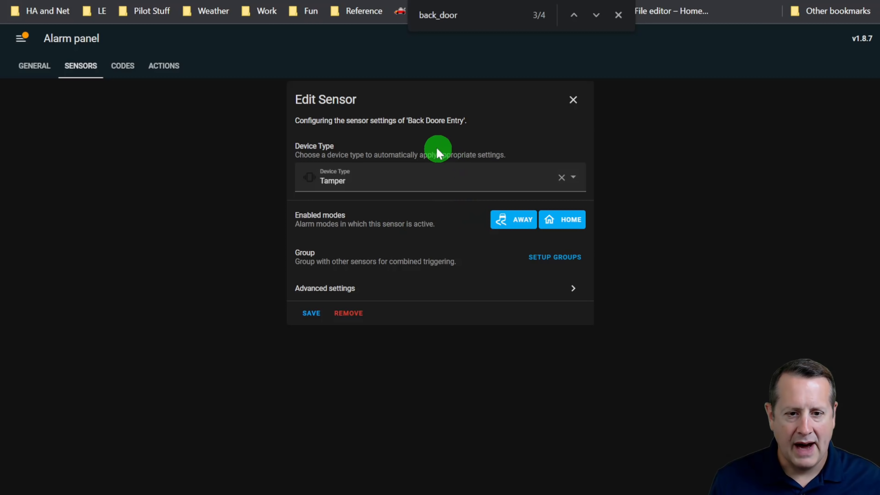
pyautogui.click(378, 181)
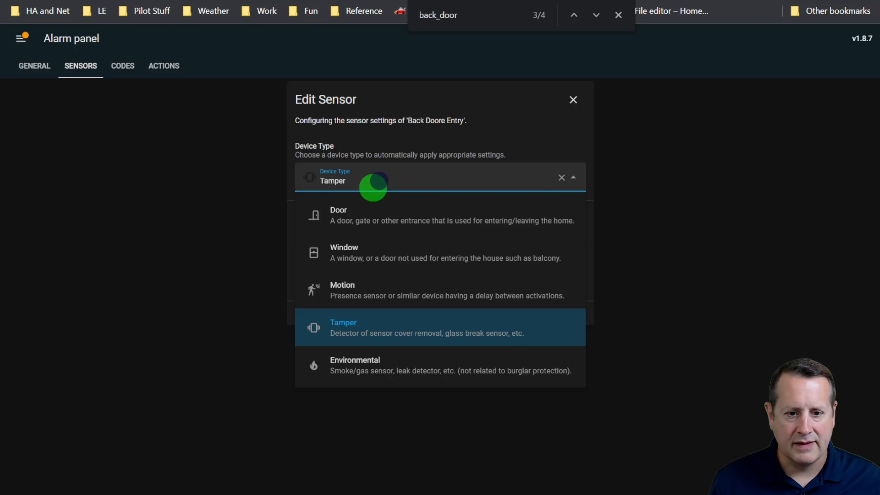
pyautogui.click(351, 215)
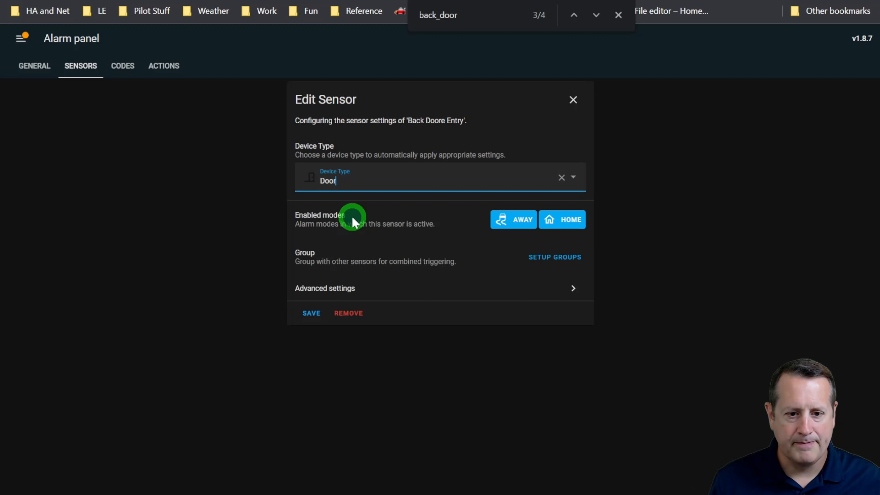
pyautogui.click(310, 314)
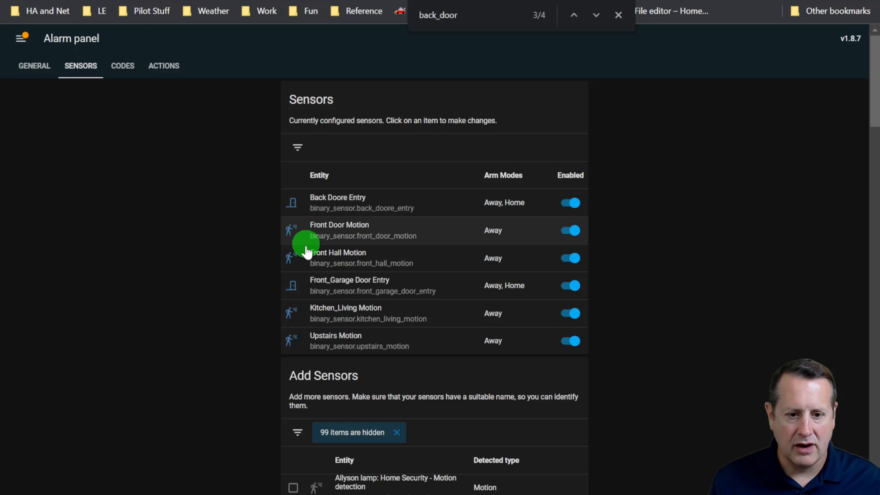
# Step: Look over the configured sensors and the remaining entities available under Add Sensors
pyautogui.scroll(-4, 591, 375)
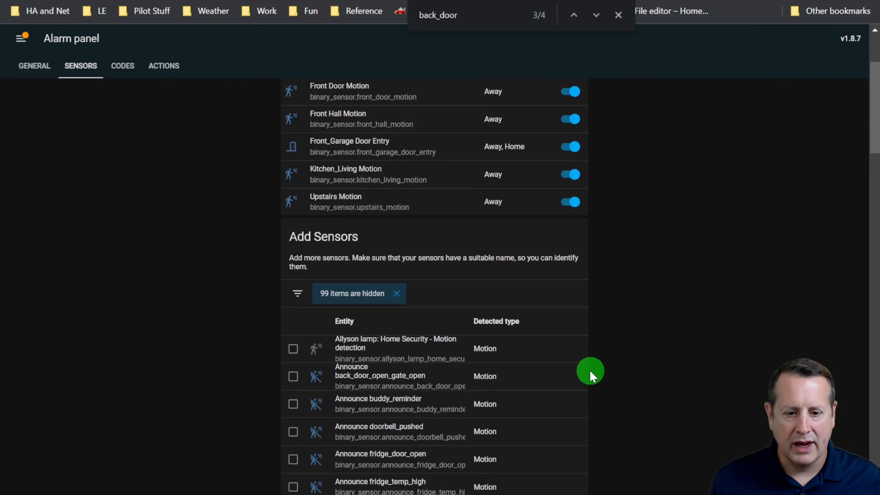
pyautogui.scroll(-4, 592, 373)
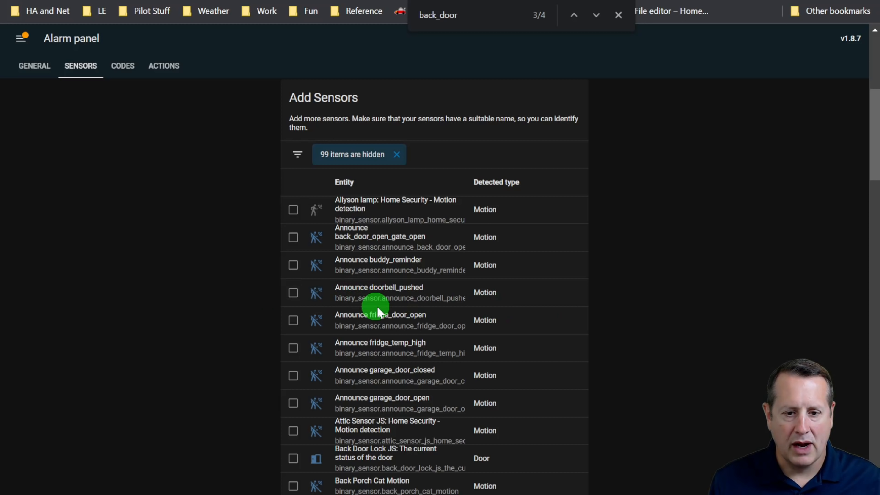
pyautogui.scroll(8, 568, 328)
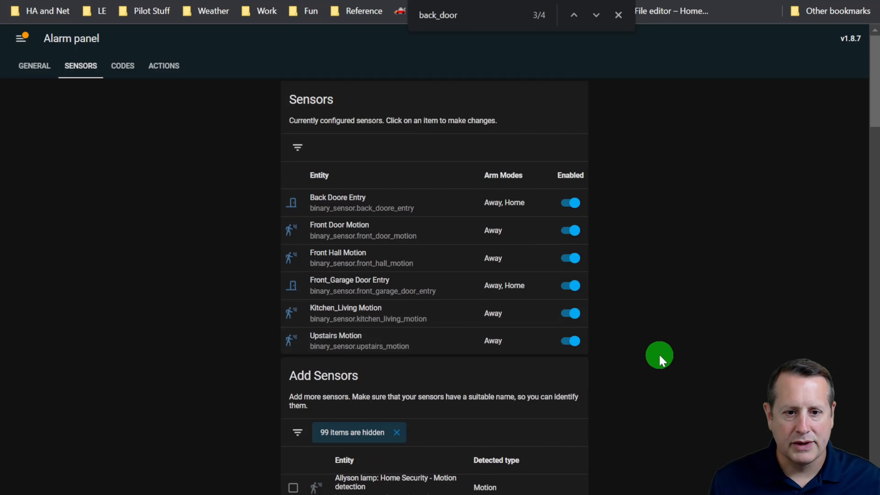
pyautogui.scroll(-8, 659, 353)
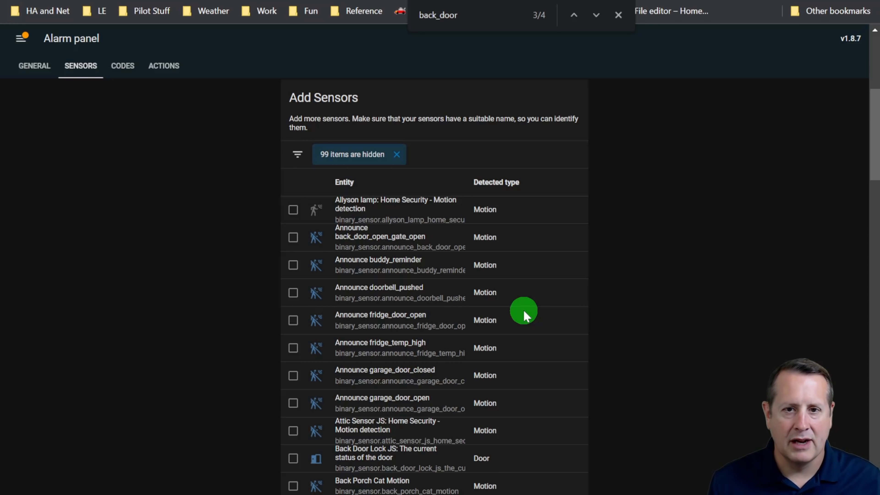
pyautogui.scroll(8, 625, 281)
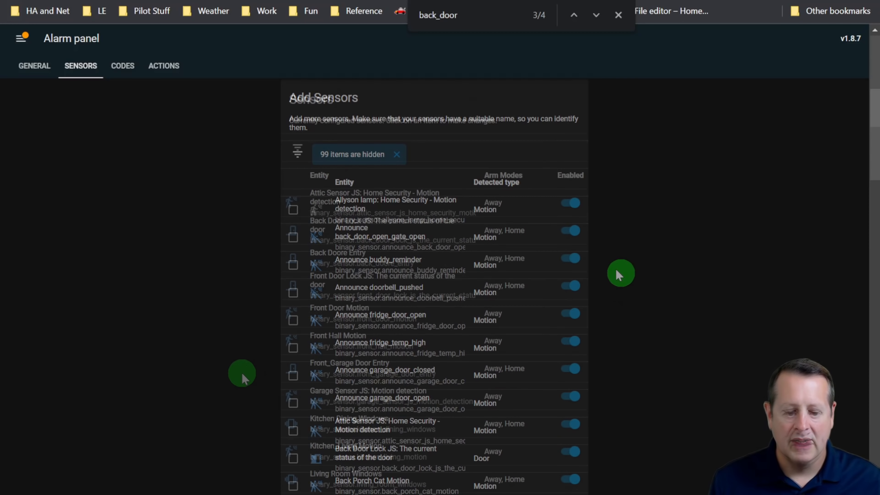
# Step: Review the arm modes and enabled states of all configured motion, door and window sensors
pyautogui.scroll(-2, 243, 375)
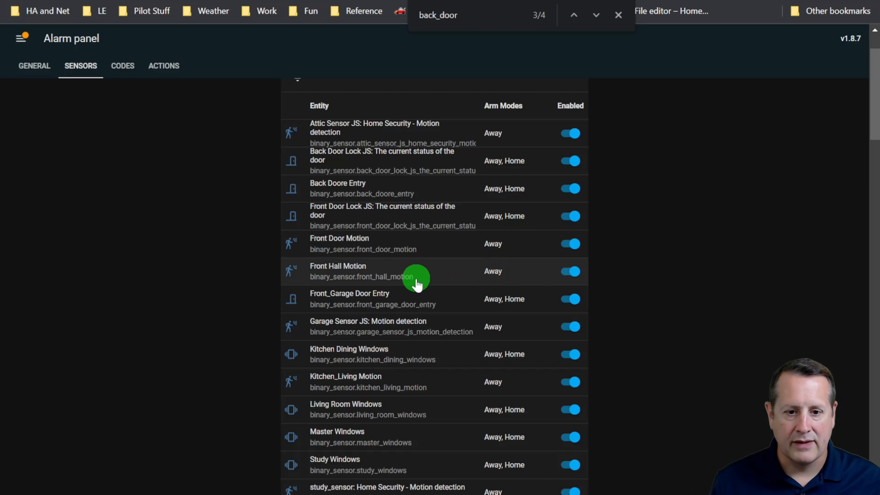
pyautogui.scroll(2, 418, 281)
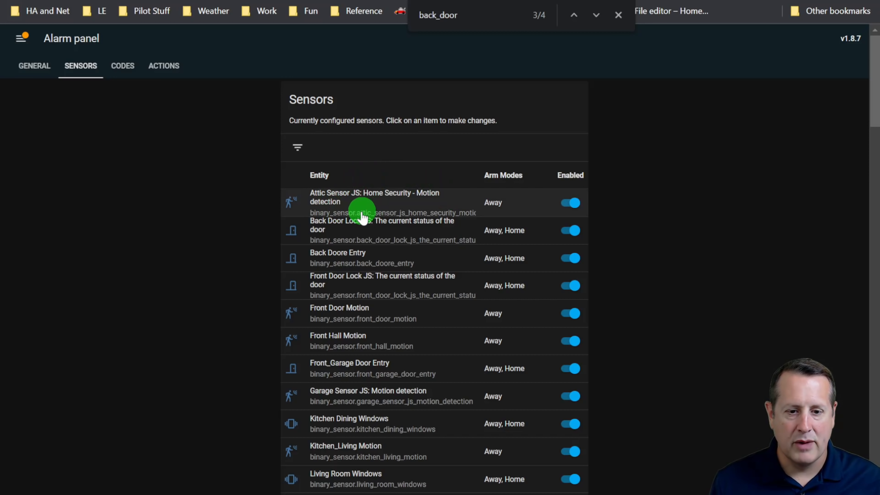
pyautogui.scroll(-4, 349, 232)
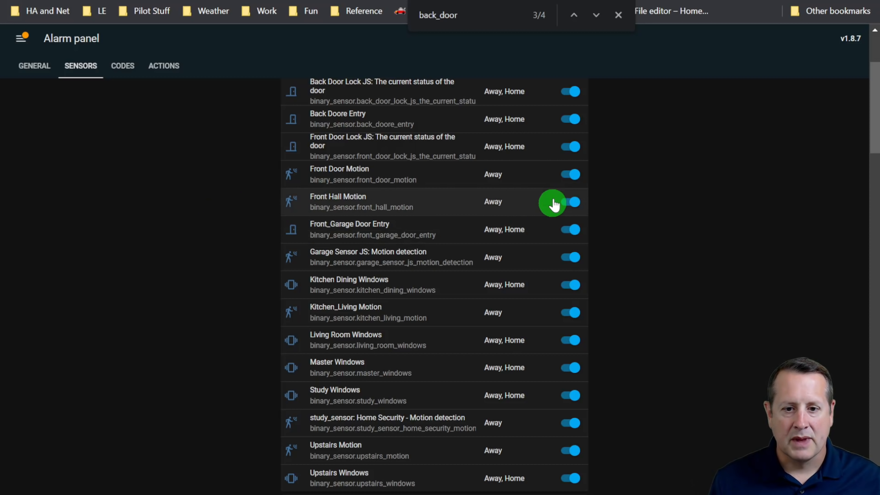
pyautogui.scroll(2, 525, 200)
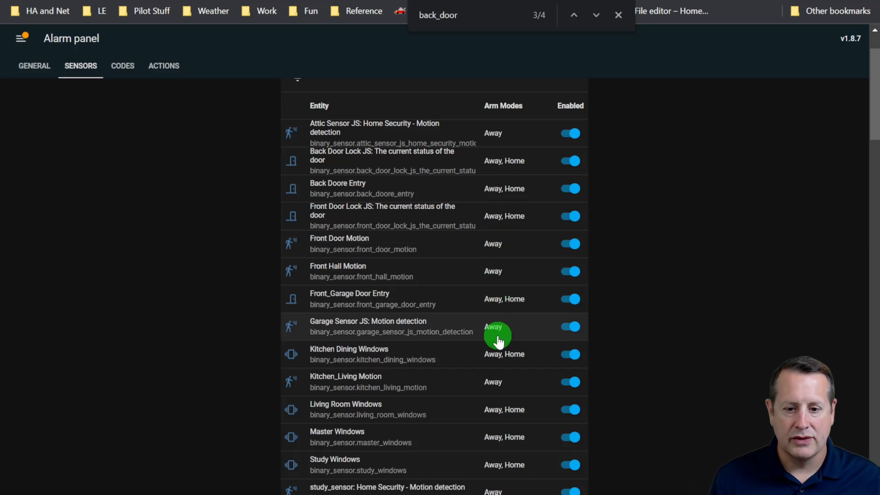
pyautogui.scroll(-5, 497, 342)
pyautogui.scroll(7, 497, 343)
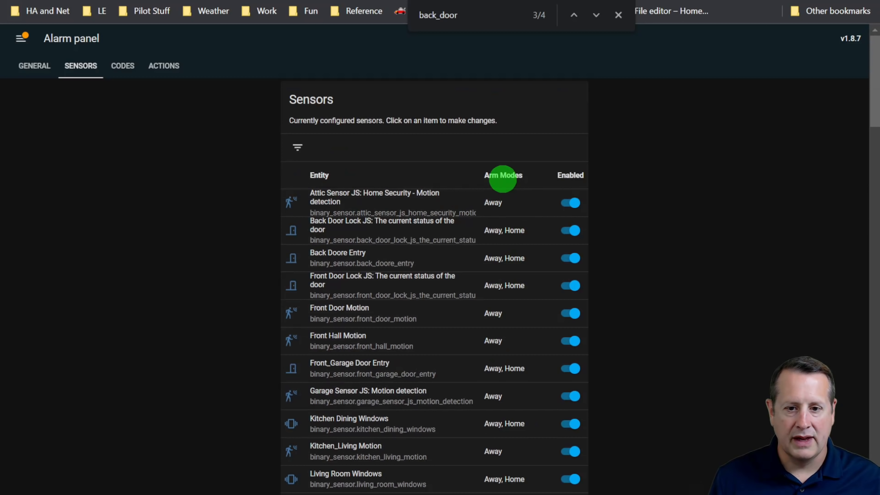
# Step: Review the arm modes in the general settings and list the sensors active in Armed home
pyautogui.click(33, 74)
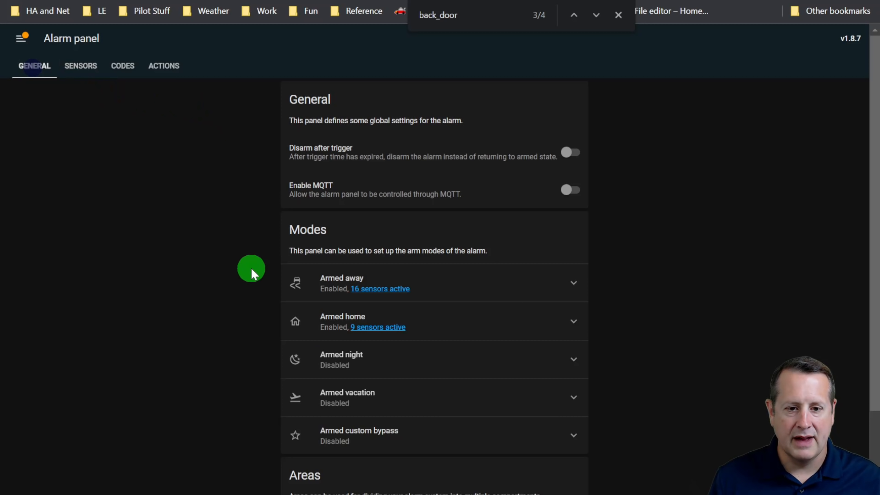
pyautogui.scroll(-2, 238, 282)
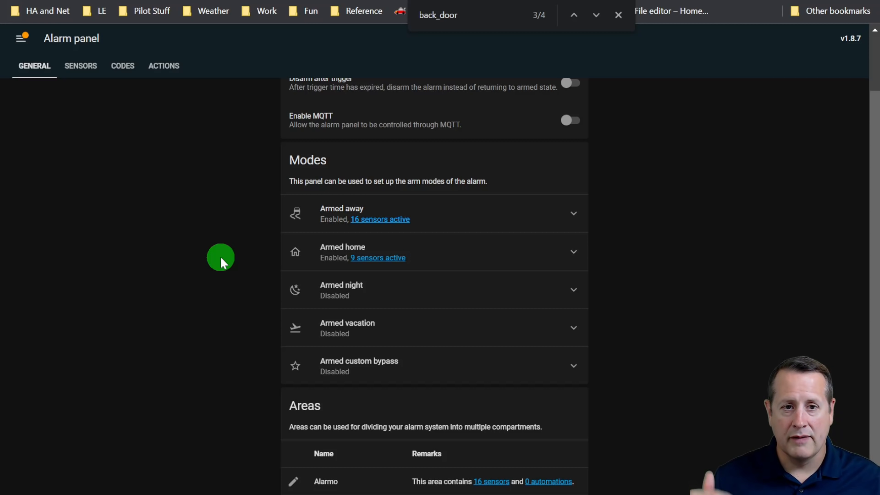
pyautogui.click(390, 258)
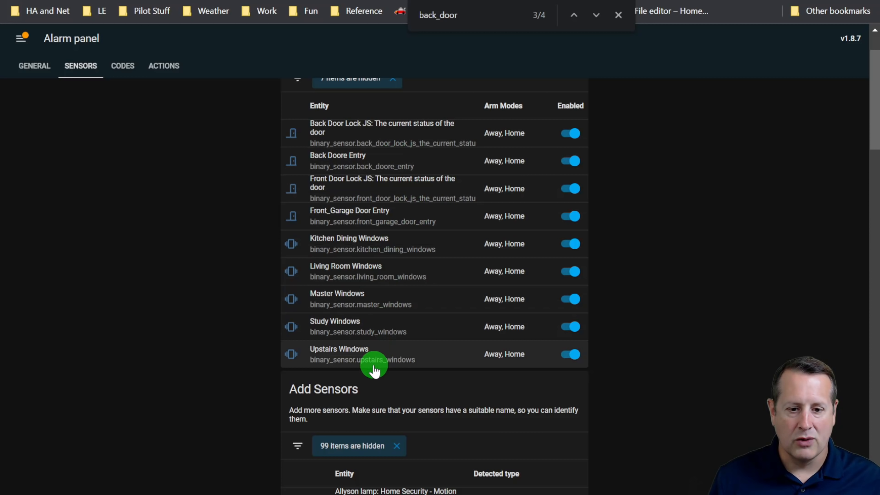
pyautogui.scroll(1, 370, 352)
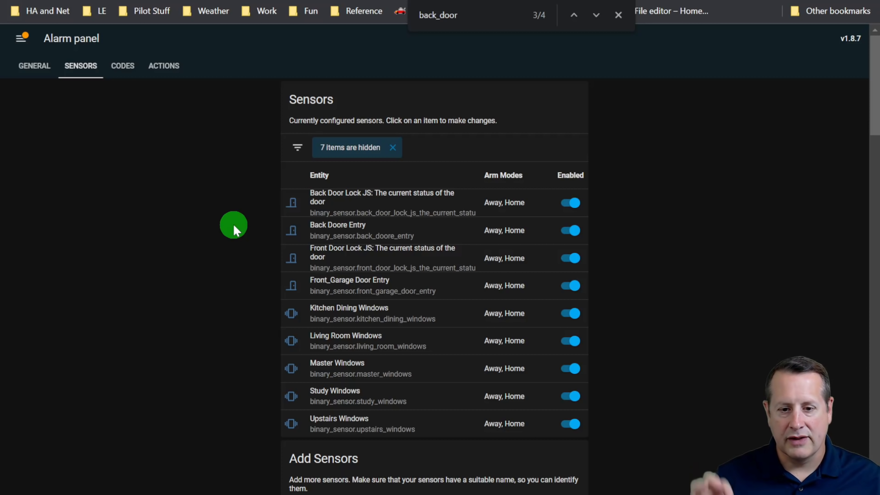
pyautogui.scroll(-4, 263, 373)
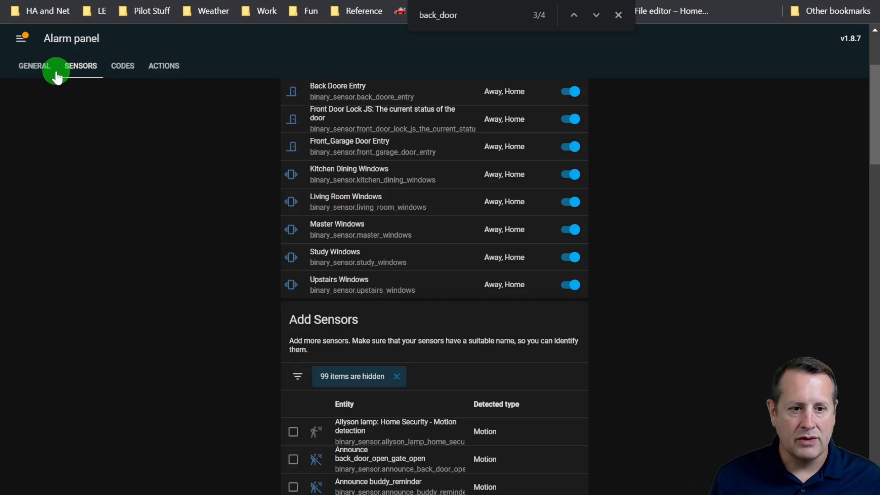
# Step: Review the Armed away mode's status, exit delay, entry delay and trigger time, and list the sensors active in it
pyautogui.click(38, 65)
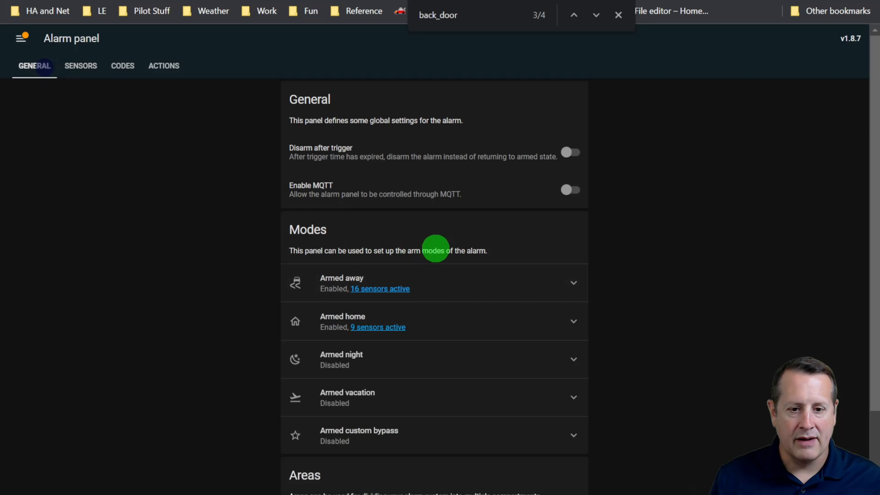
pyautogui.click(573, 286)
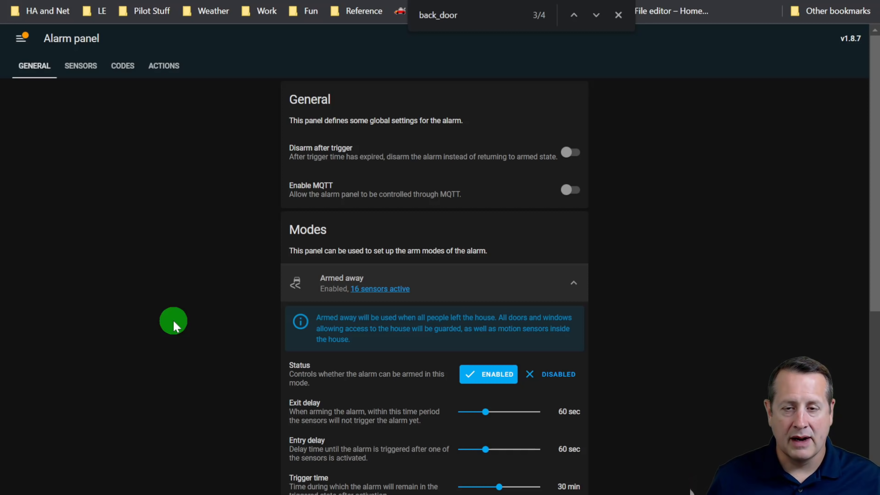
pyautogui.scroll(-5, 377, 351)
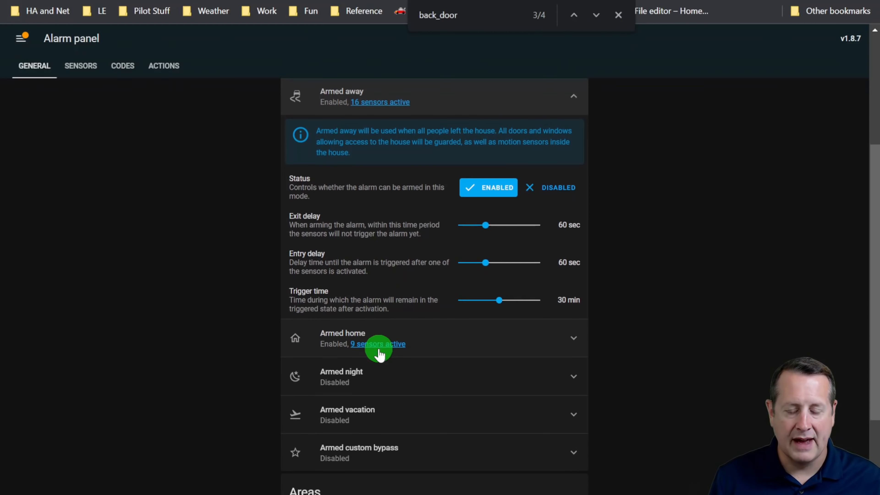
pyautogui.scroll(5, 402, 387)
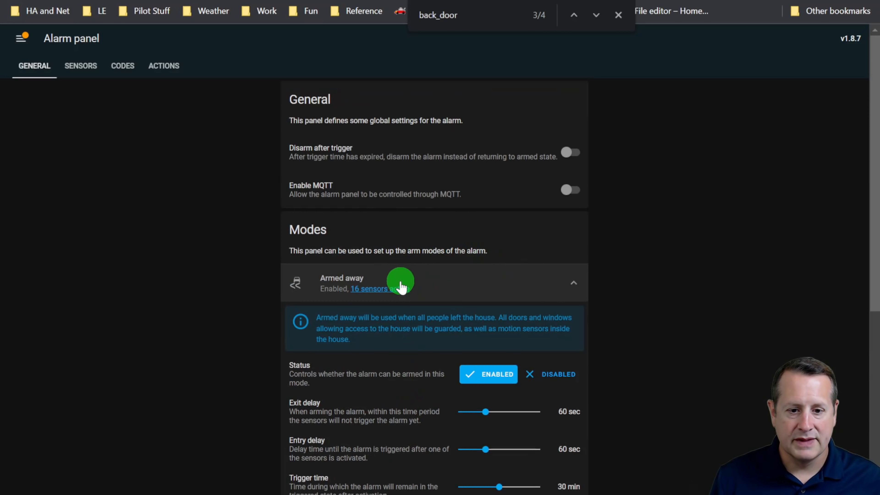
pyautogui.click(395, 292)
pyautogui.scroll(-7, 257, 298)
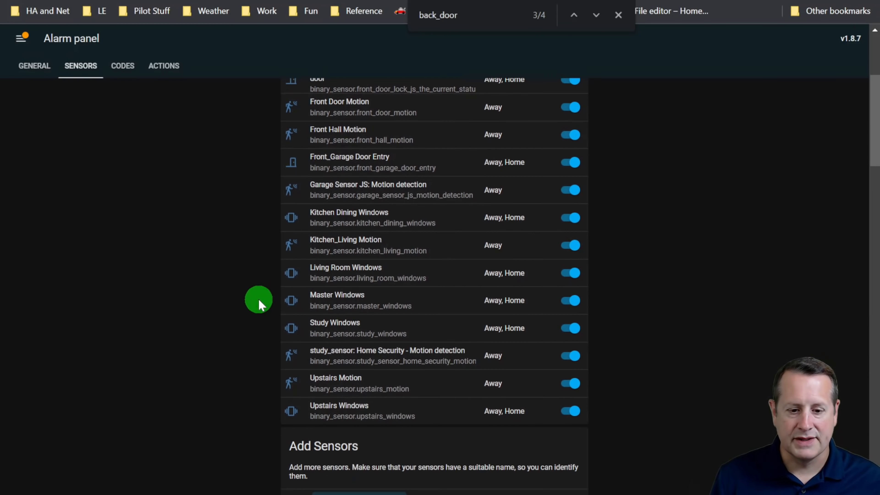
pyautogui.scroll(3, 402, 402)
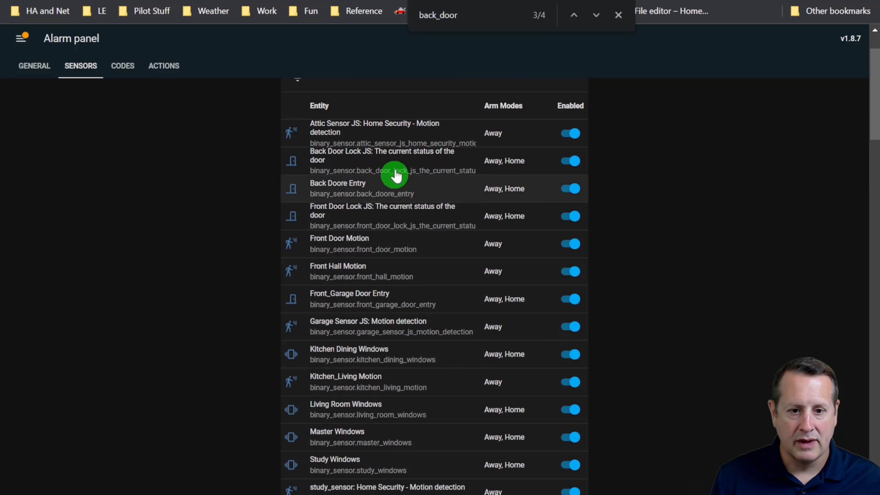
# Step: Open the Attic Sensor JS motion sensor's settings and try enabling it in Home mode, reverting the change
pyautogui.click(391, 138)
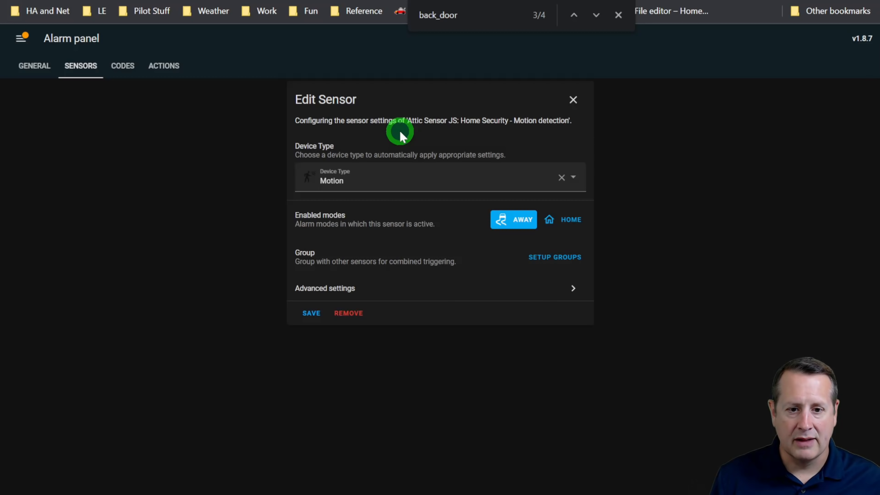
pyautogui.click(573, 220)
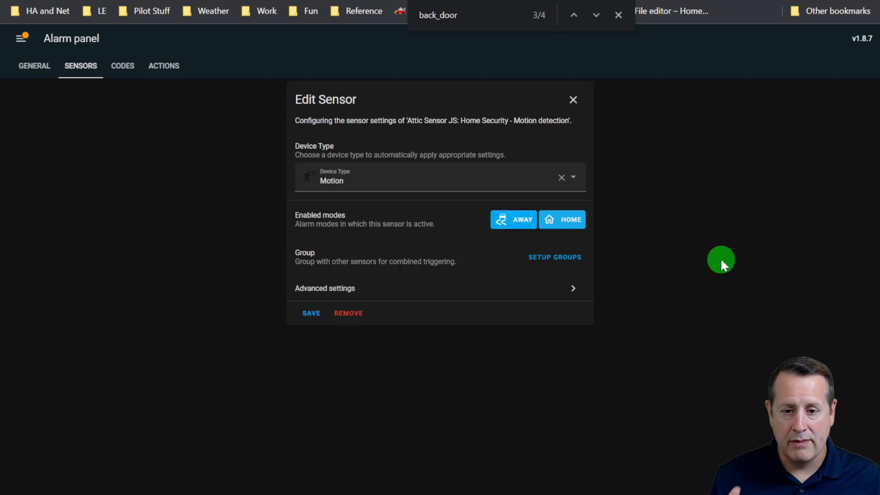
pyautogui.click(578, 221)
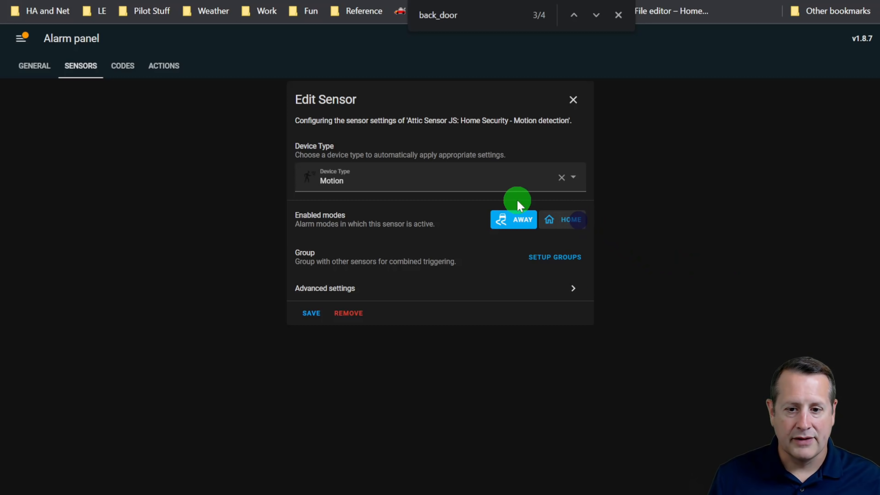
# Step: Expand the Attic sensor's advanced settings and read the explanations of the sensor options and sensor groups in the Alarmo README on GitHub
pyautogui.click(440, 293)
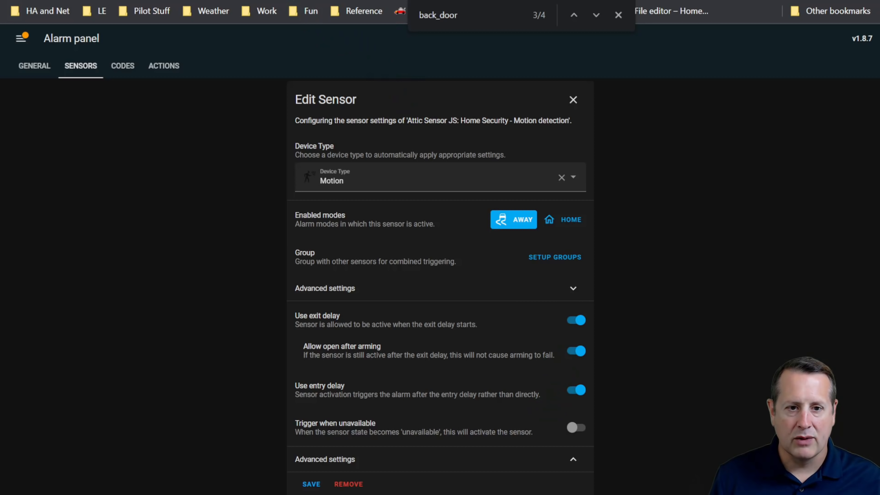
pyautogui.click(284, 1)
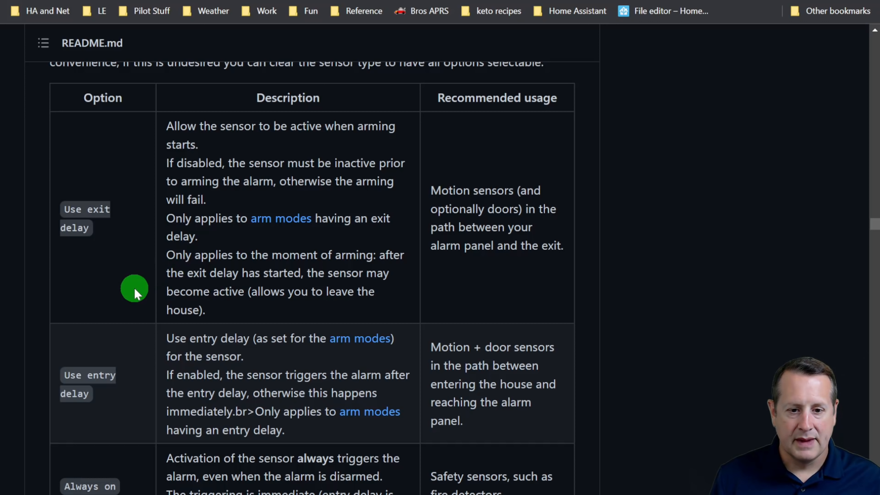
pyautogui.scroll(-2, 135, 284)
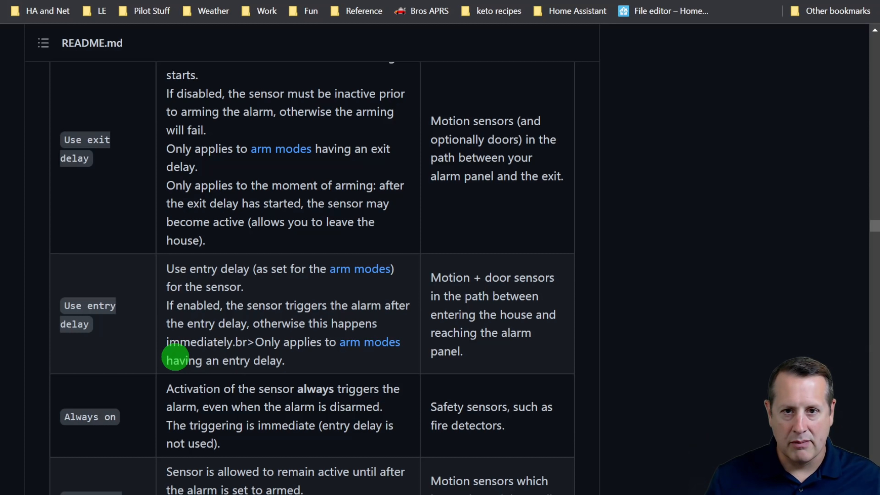
pyautogui.scroll(-4, 197, 343)
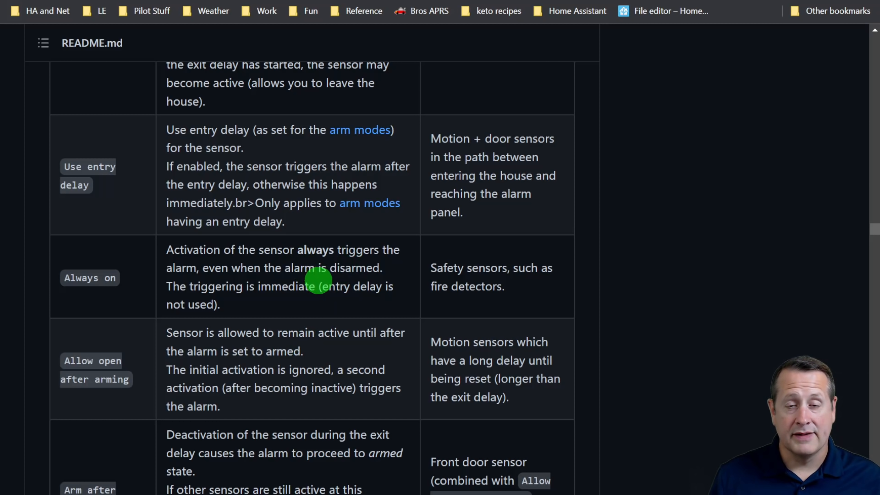
pyautogui.scroll(-2, 160, 363)
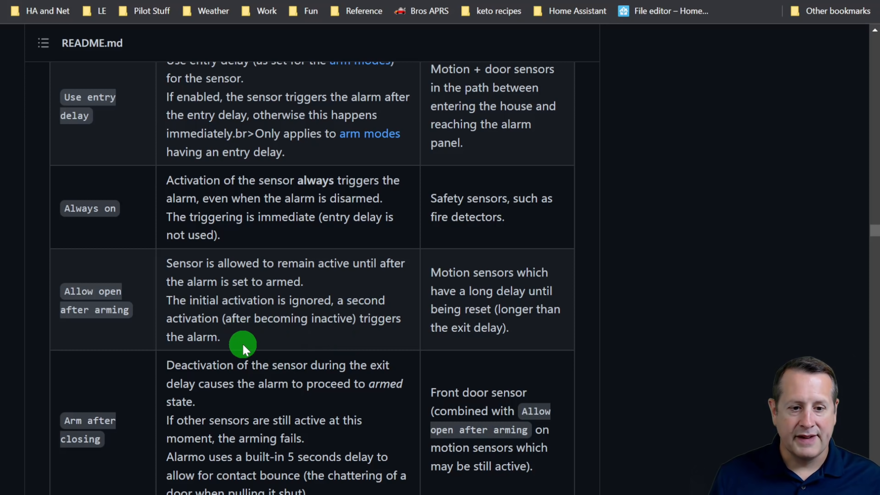
pyautogui.scroll(-2, 163, 358)
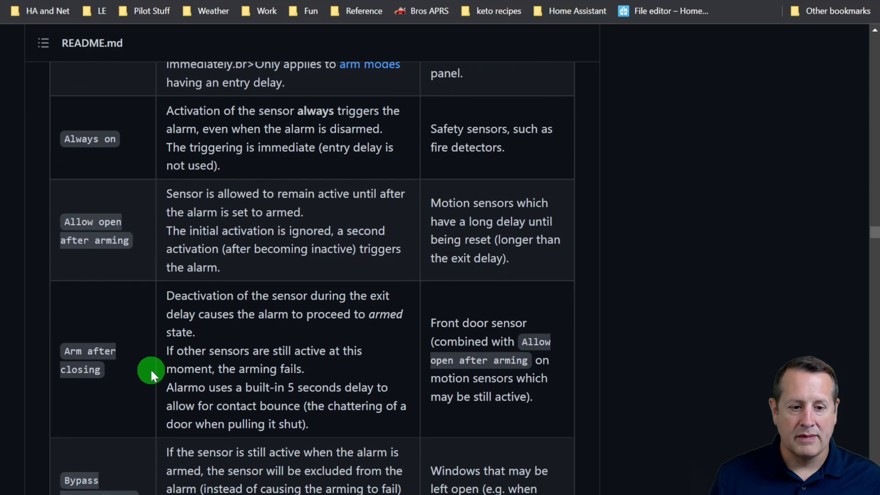
pyautogui.scroll(-2, 154, 363)
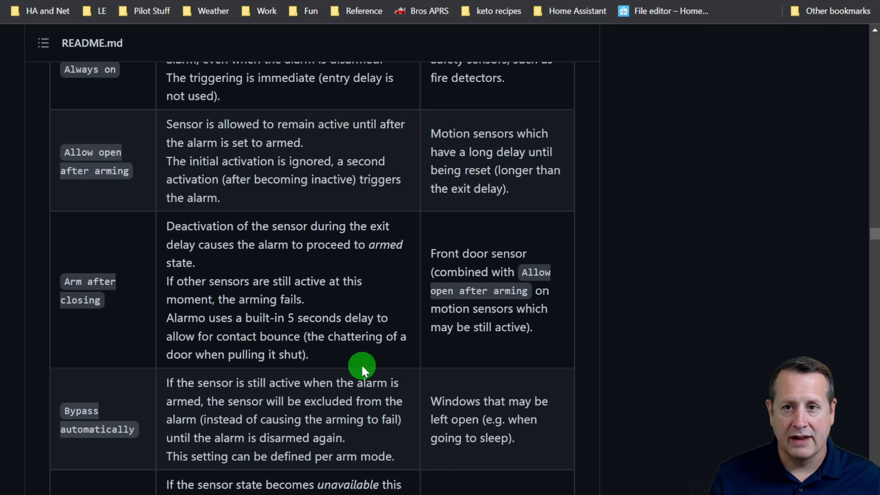
pyautogui.scroll(-4, 344, 374)
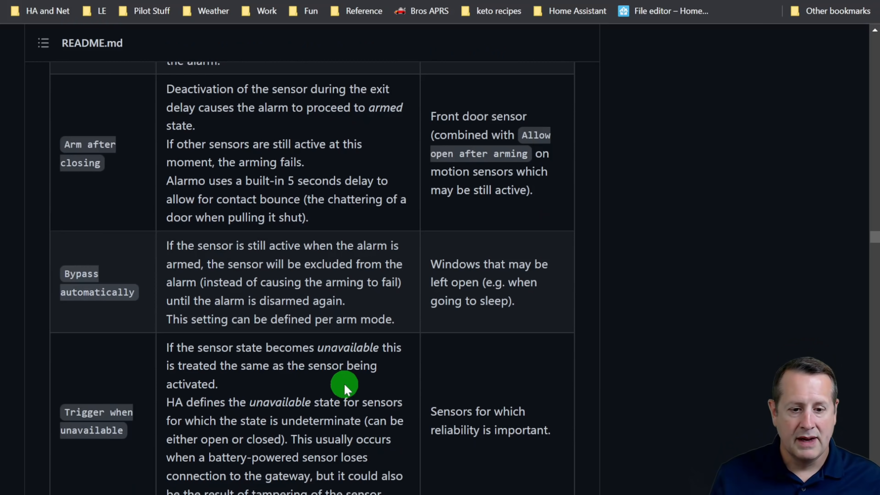
pyautogui.scroll(-2, 324, 360)
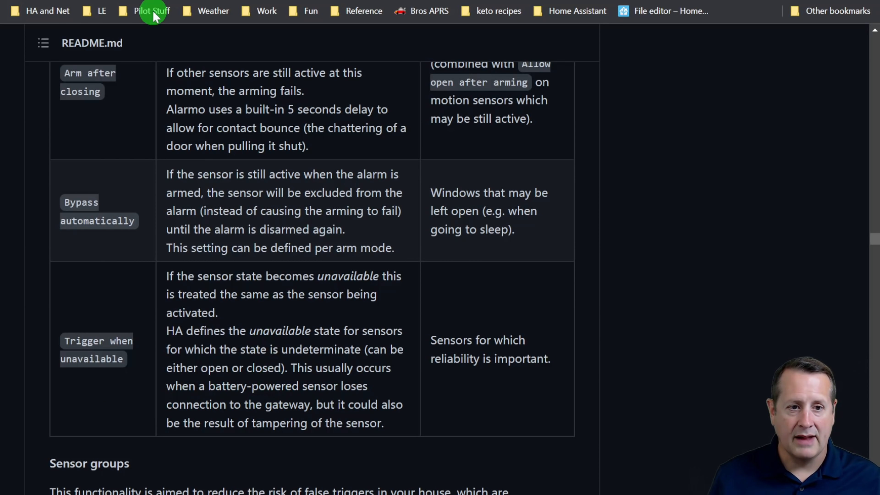
pyautogui.click(109, 0)
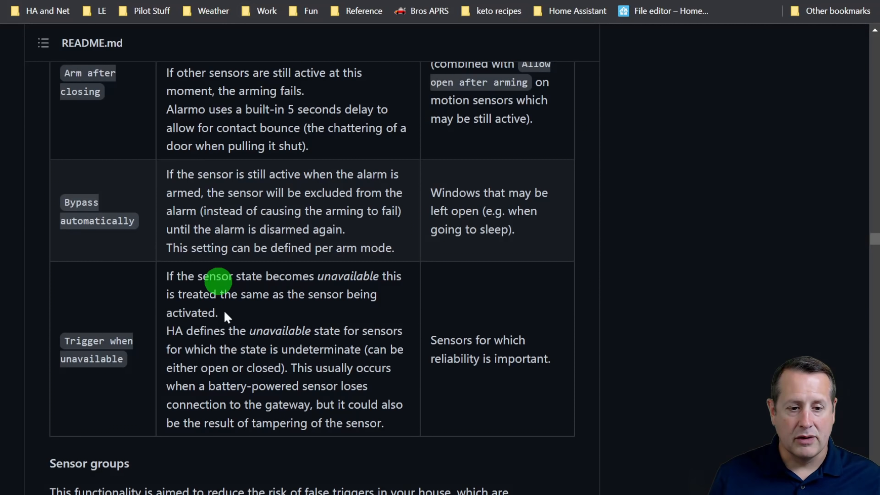
pyautogui.scroll(-10, 216, 279)
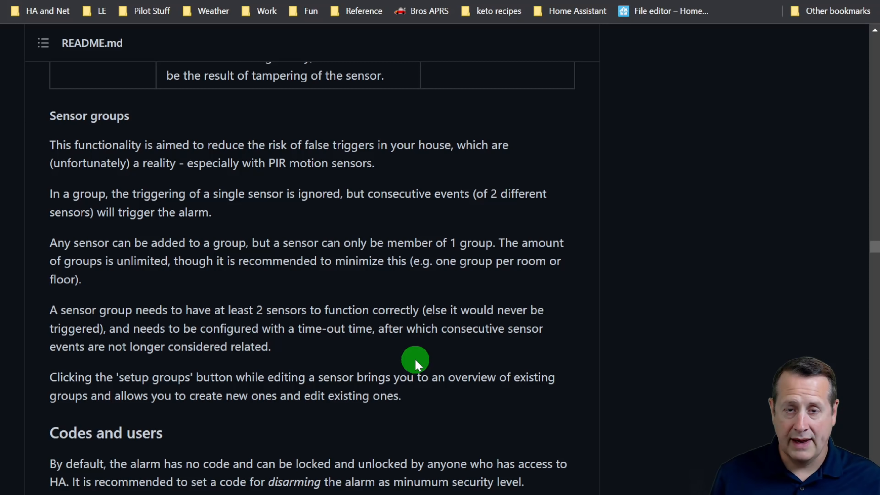
pyautogui.scroll(4, 415, 360)
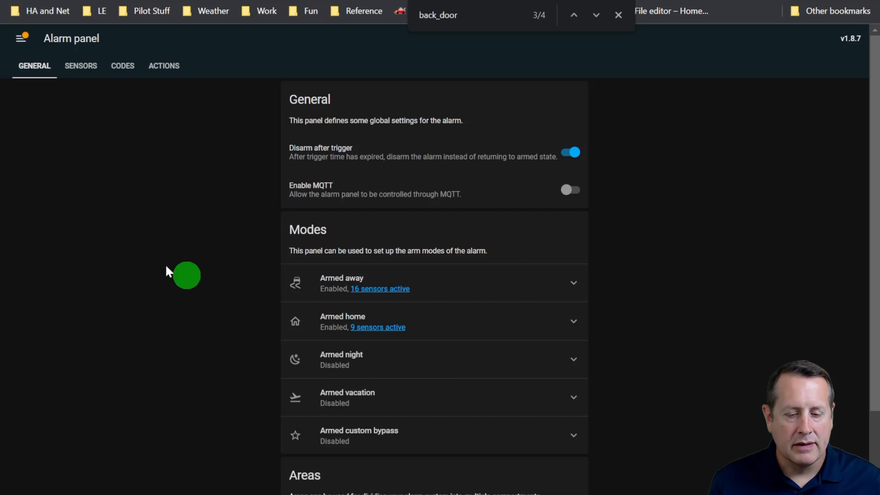
# Step: Start a new sensor group named Downstairs from the Kitchen_Living Motion sensor's settings in the Alarmo panel
pyautogui.click(402, 291)
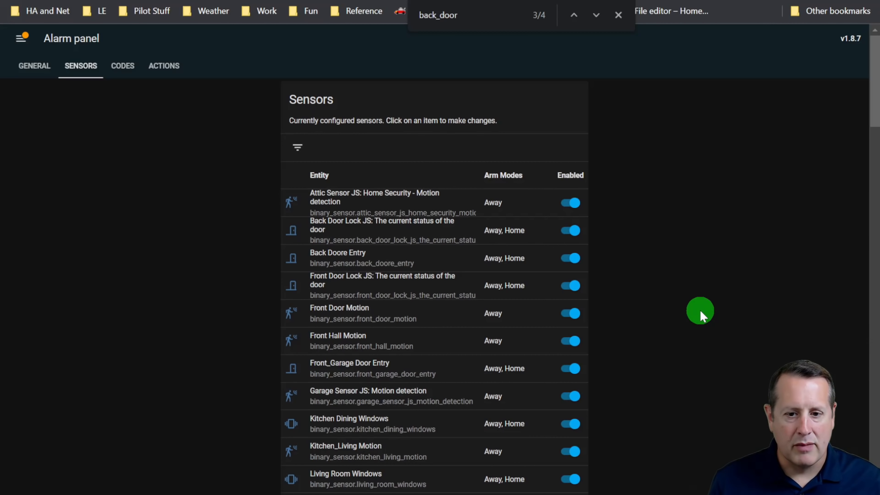
pyautogui.scroll(-4, 700, 313)
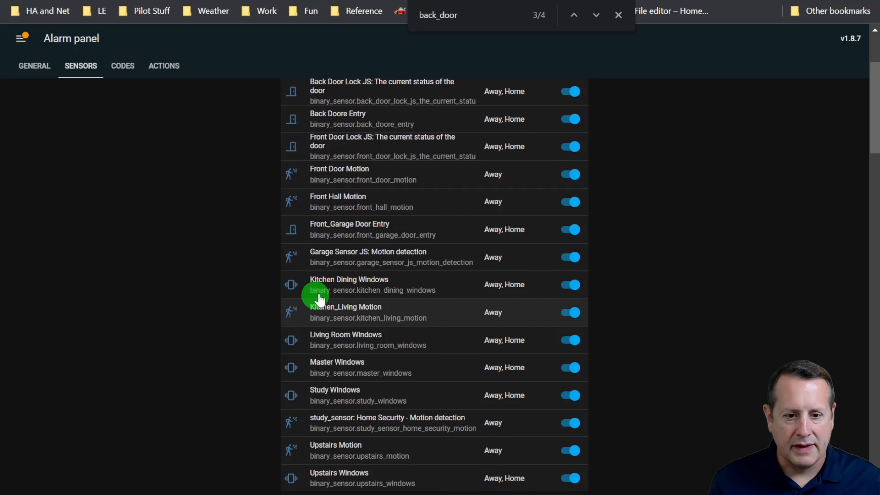
pyautogui.click(370, 321)
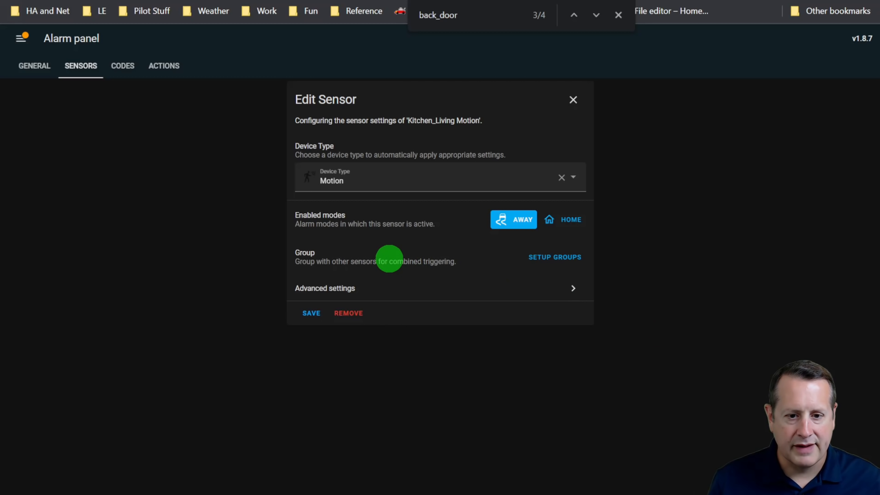
pyautogui.click(547, 260)
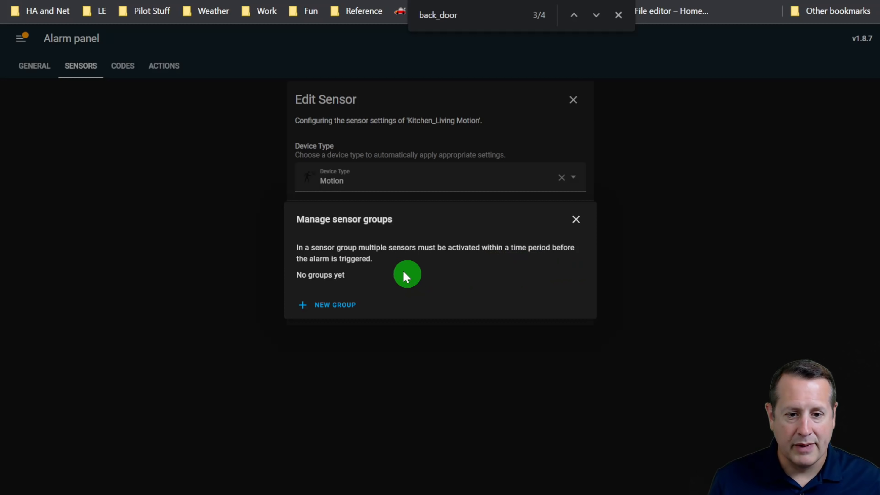
pyautogui.click(347, 305)
pyautogui.click(537, 132)
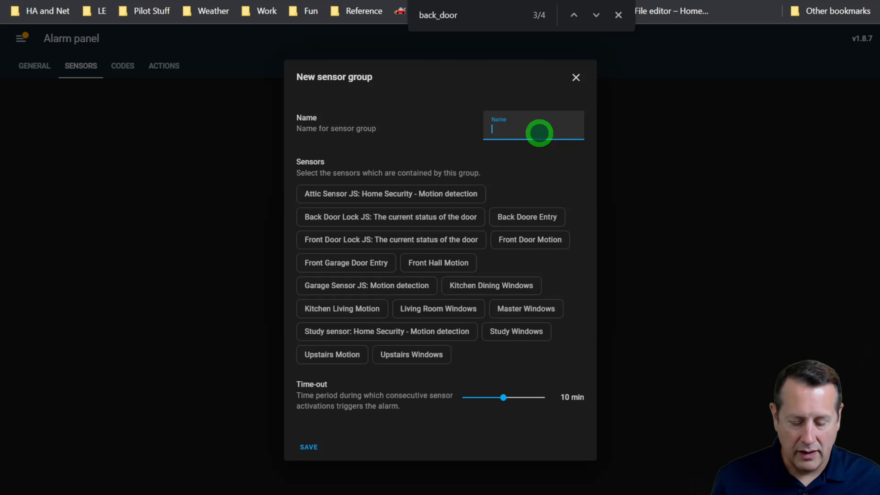
pyautogui.write('Downs')
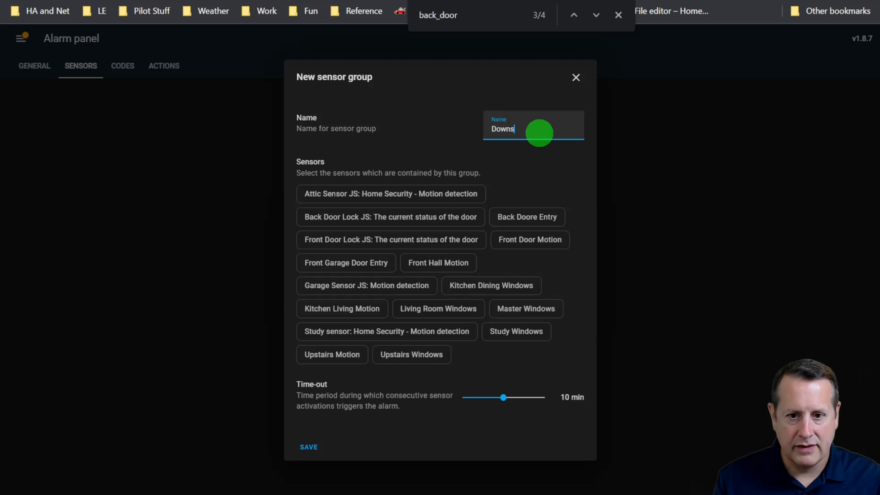
pyautogui.write('tairs')
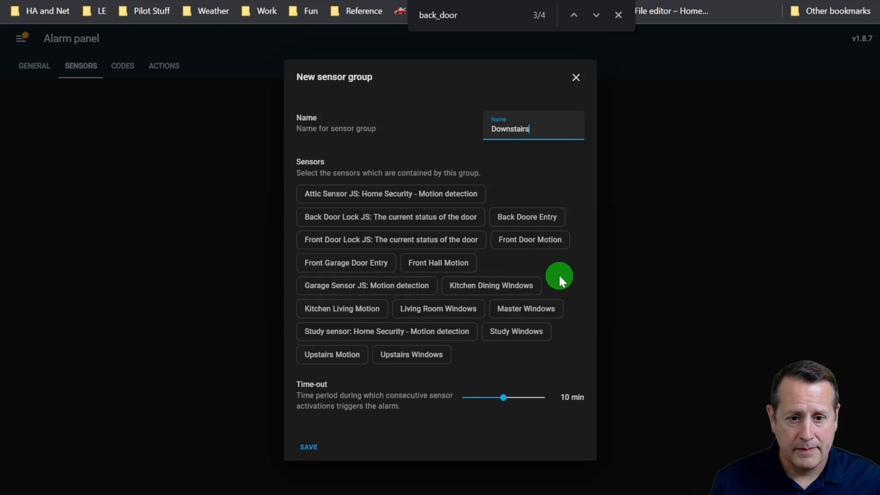
# Step: Add Front Hall Motion and Kitchen Living Motion to the group, reduce its time-out to the minimum and save it
pyautogui.click(436, 263)
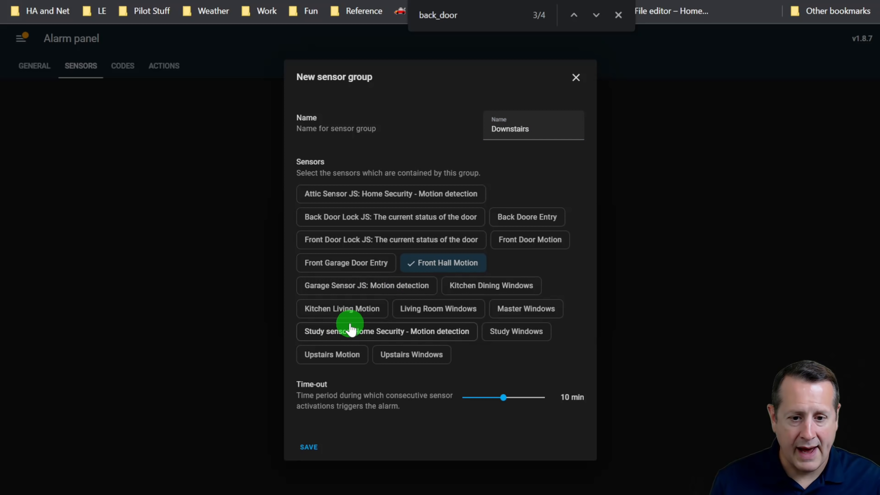
pyautogui.click(333, 311)
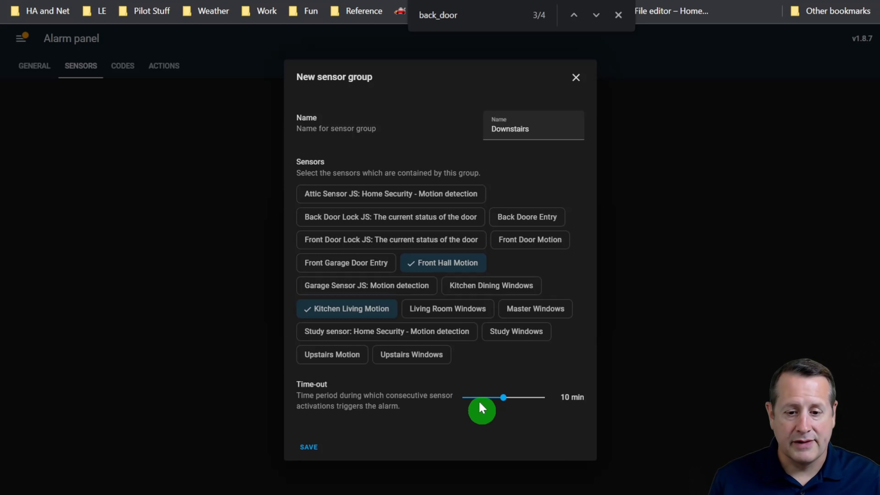
pyautogui.moveTo(502, 397); pyautogui.dragTo(460, 398)
pyautogui.click(308, 447)
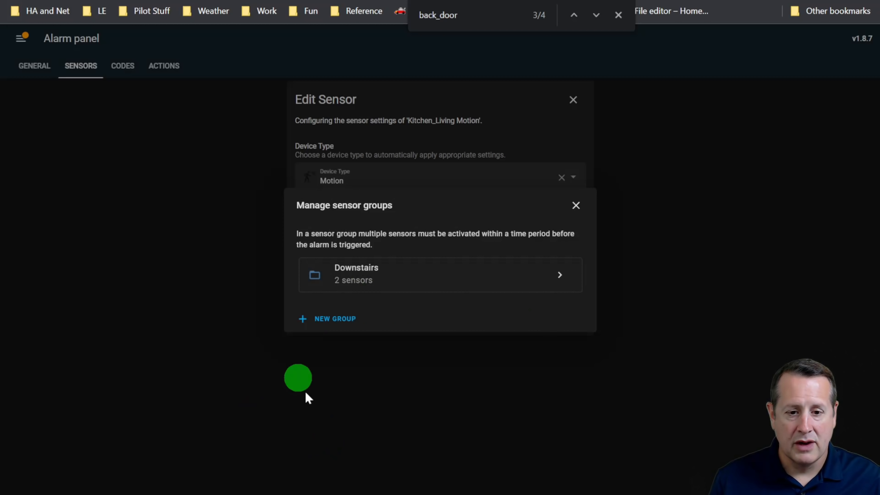
pyautogui.click(576, 206)
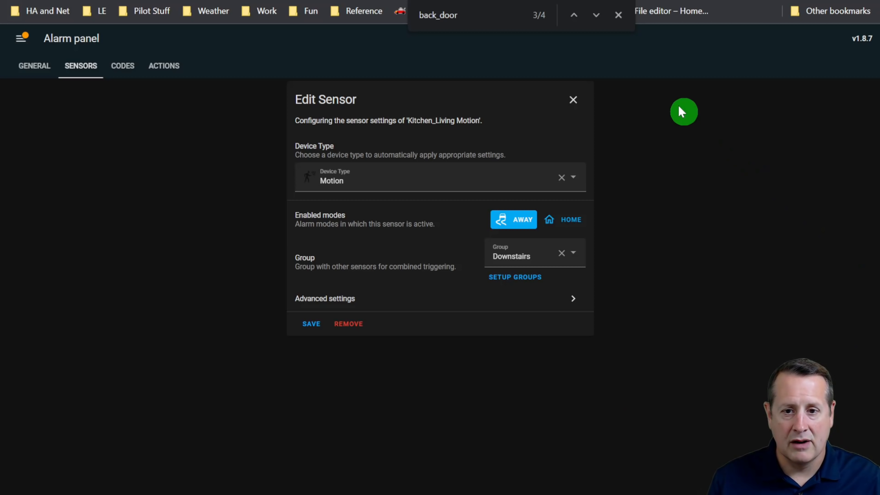
pyautogui.click(617, 16)
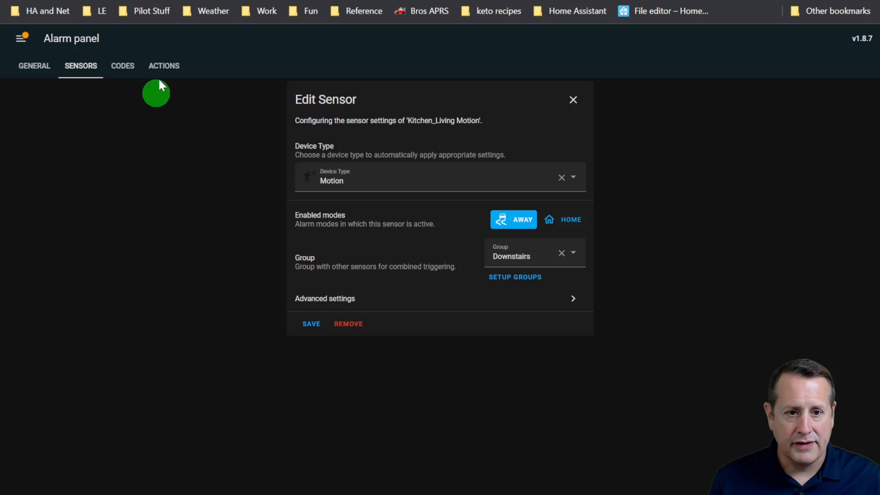
# Step: Read the README's section on MQTT support for external control of the alarm
pyautogui.click(254, 1)
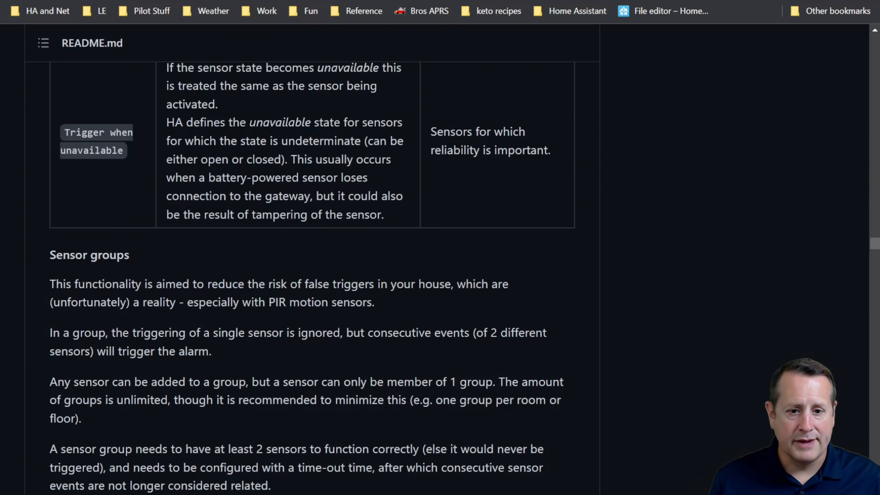
pyautogui.scroll(-1, 479, 336)
pyautogui.scroll(-15, 477, 335)
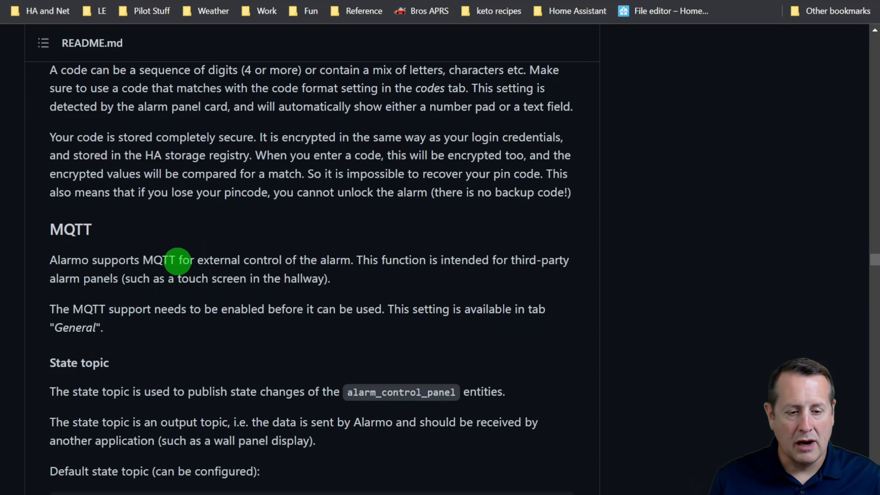
pyautogui.scroll(-5, 173, 258)
pyautogui.scroll(3, 163, 260)
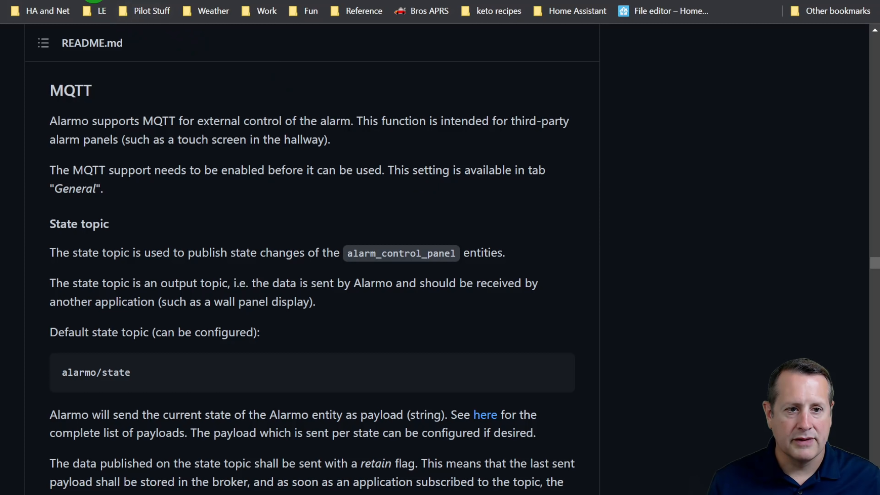
# Step: Enable MQTT in Alarmo's general settings and open the MQTT configuration
pyautogui.click(92, 0)
pyautogui.click(40, 67)
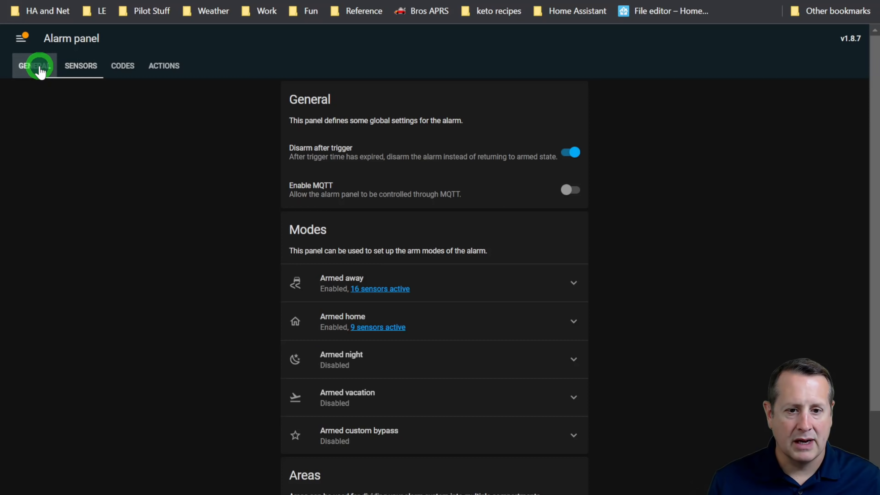
pyautogui.click(568, 195)
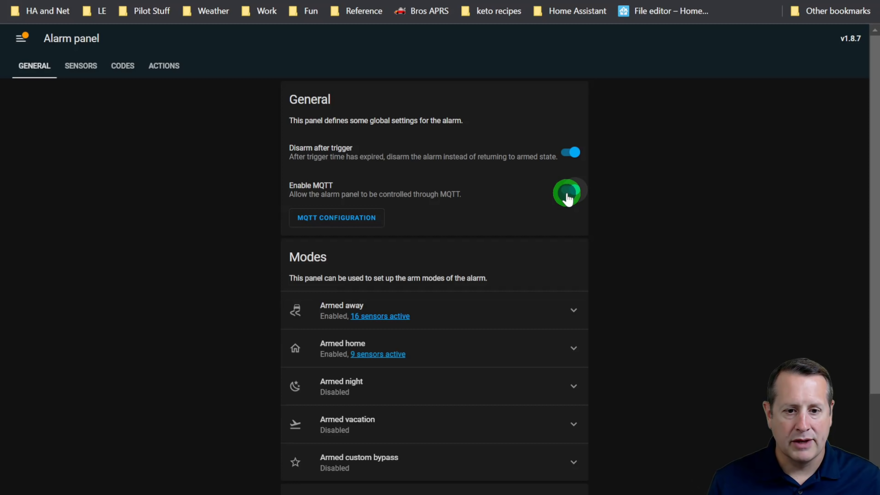
pyautogui.click(342, 218)
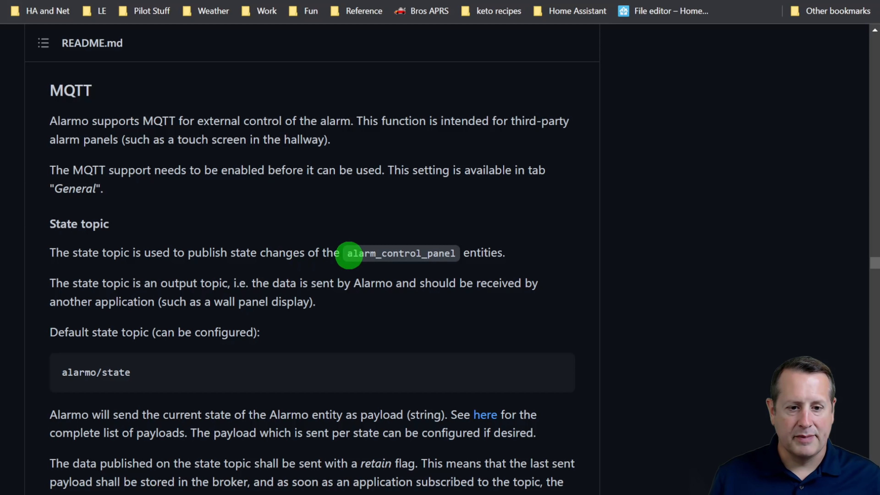
# Step: Read the README's descriptions of the MQTT state topic and event topic, including the table of published events
pyautogui.scroll(-2, 395, 263)
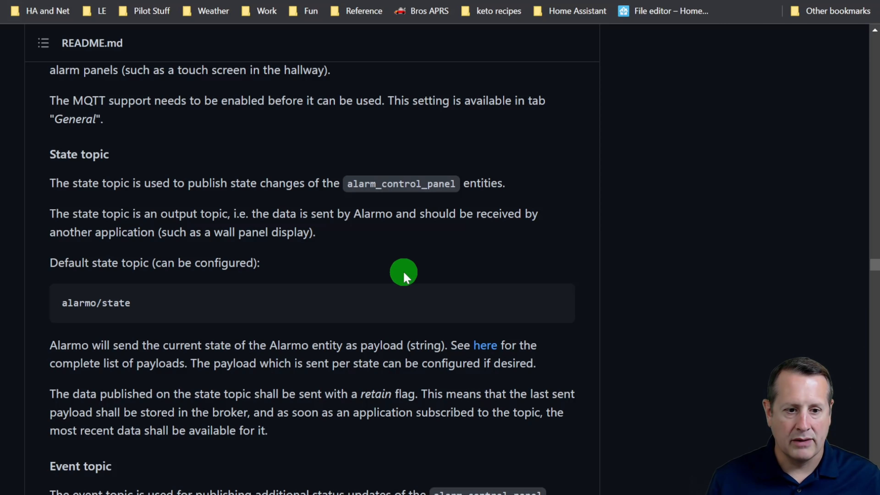
pyautogui.scroll(-4, 402, 304)
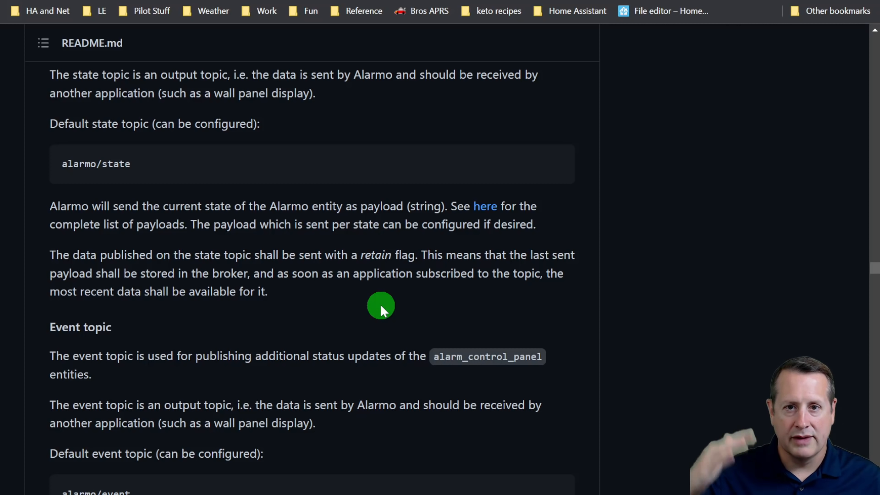
pyautogui.scroll(-4, 381, 305)
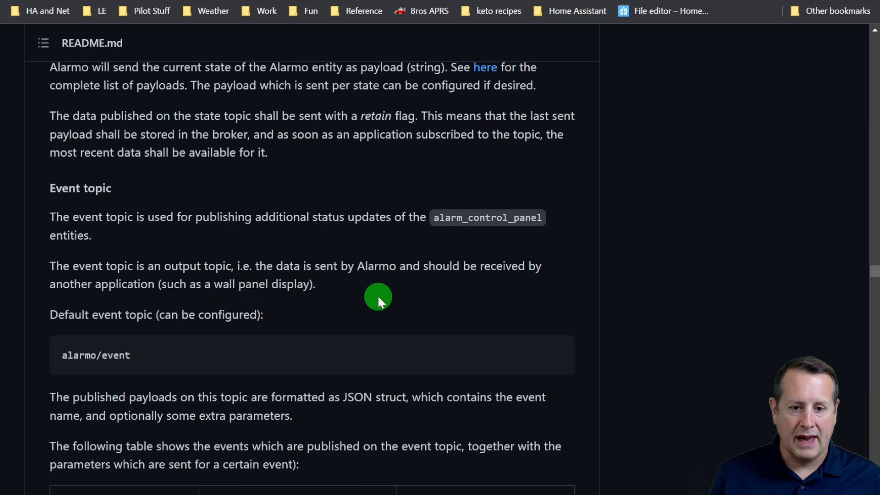
pyautogui.scroll(-2, 376, 296)
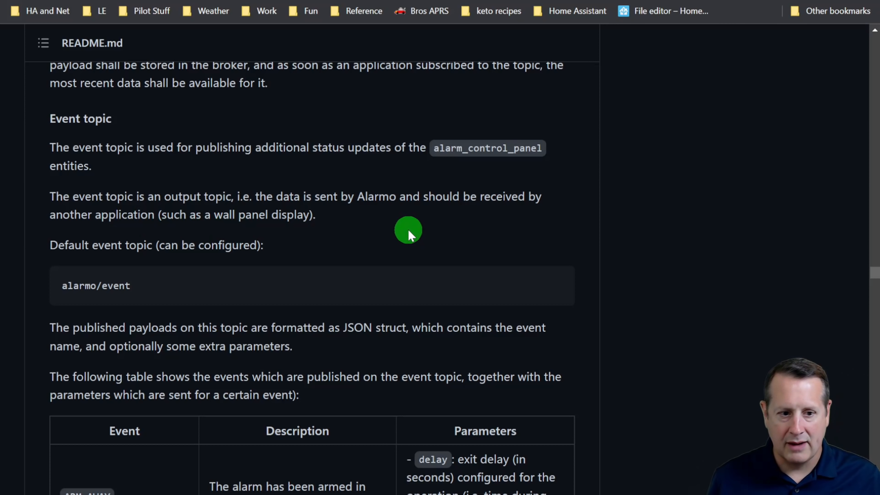
pyautogui.scroll(-10, 411, 236)
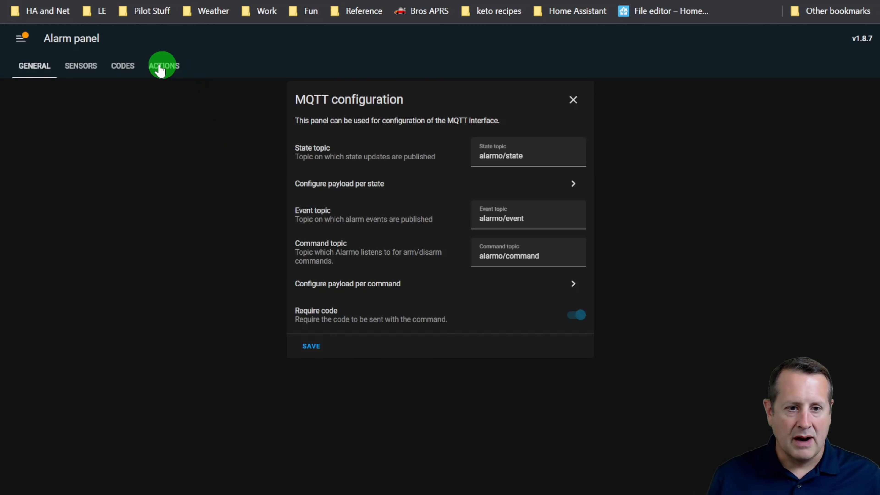
# Step: Require a code for disarming the alarm and keep the code format set to Pincode
pyautogui.click(133, 71)
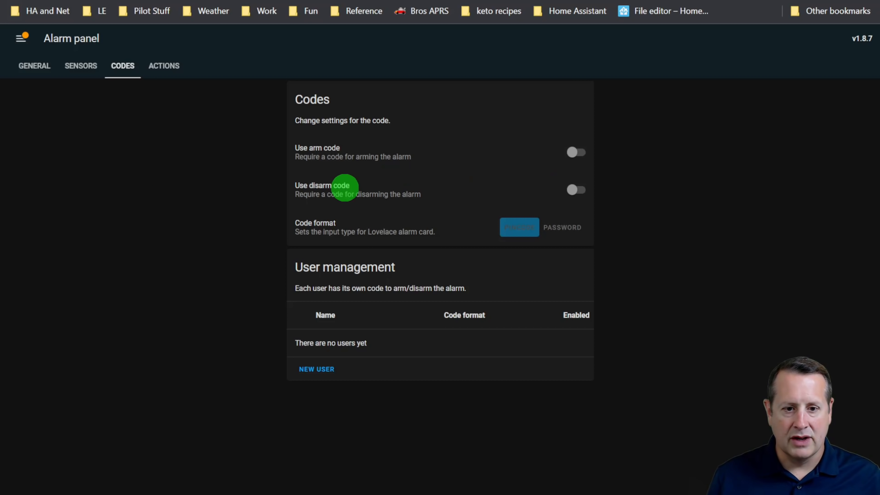
pyautogui.click(577, 189)
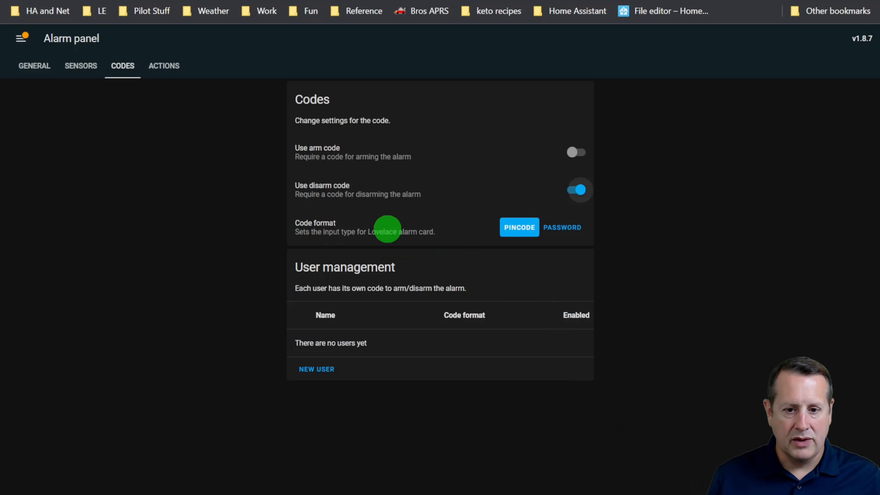
pyautogui.click(550, 229)
pyautogui.click(522, 237)
# Step: Create the user alarmouser, enter and confirm a PIN code, allow it for disarming but not arming, and save the user
pyautogui.click(317, 369)
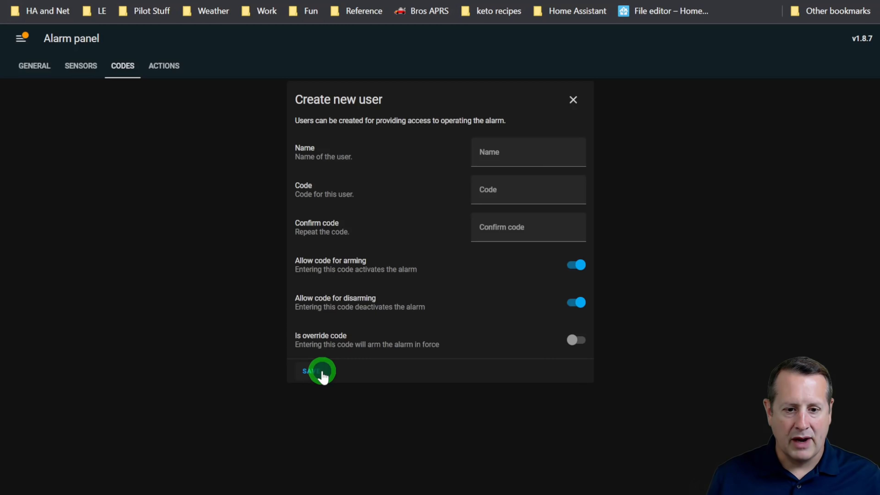
pyautogui.click(506, 157)
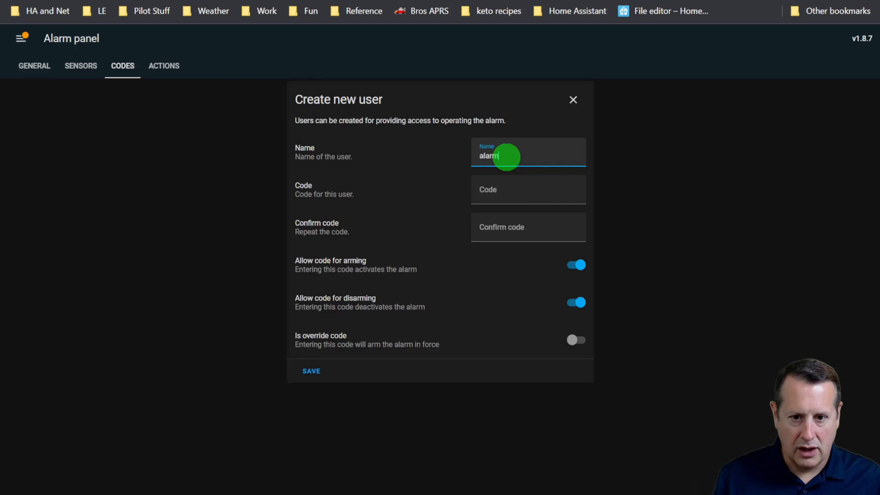
pyautogui.write('alarmouser')
pyautogui.press('Tab')
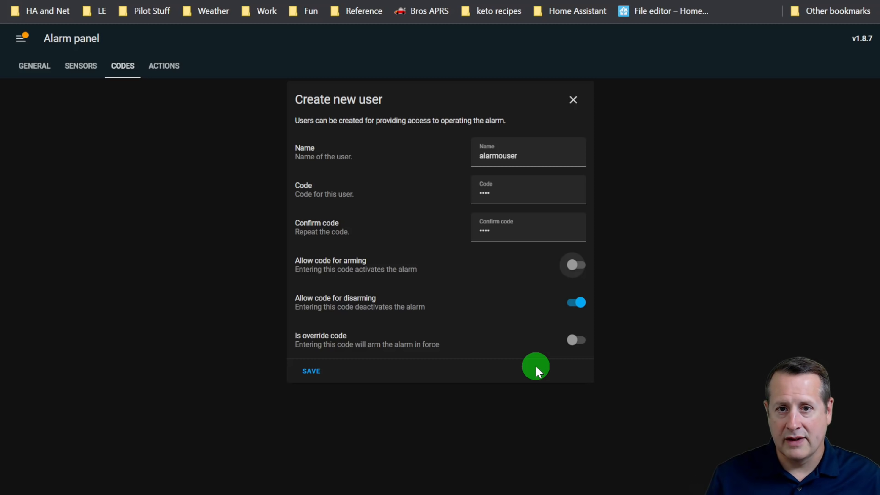
pyautogui.click(310, 370)
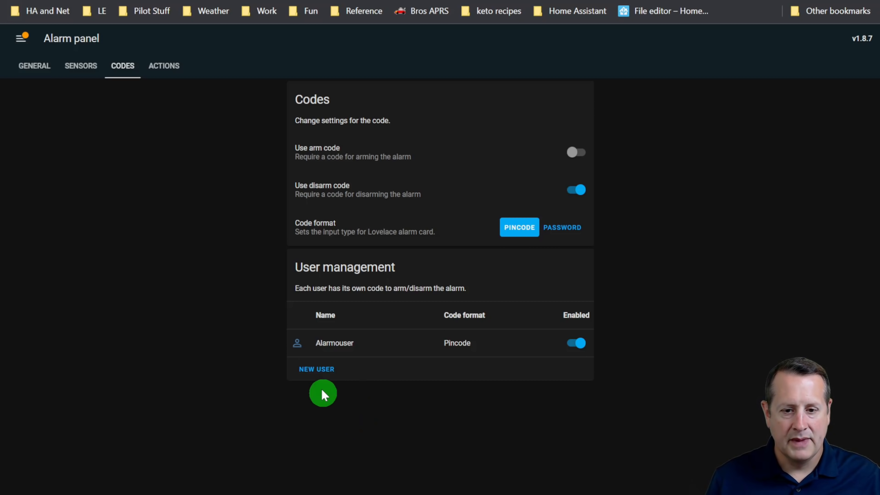
# Step: Create a new notification for the "Alarm is armed" event, covering the Away and Home modes
pyautogui.click(172, 70)
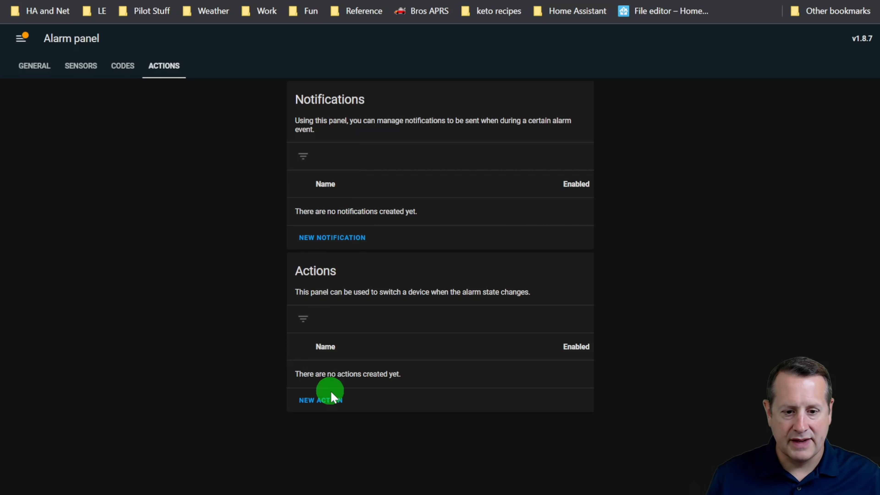
pyautogui.click(341, 239)
pyautogui.click(383, 201)
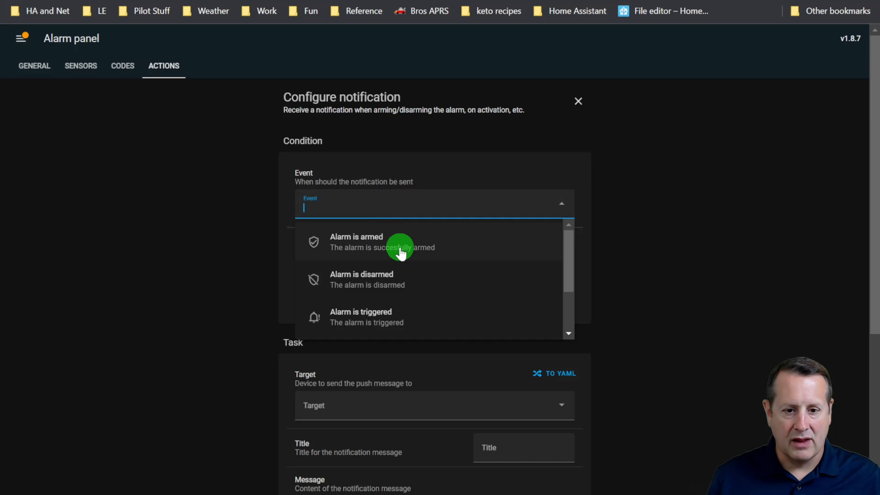
pyautogui.click(390, 239)
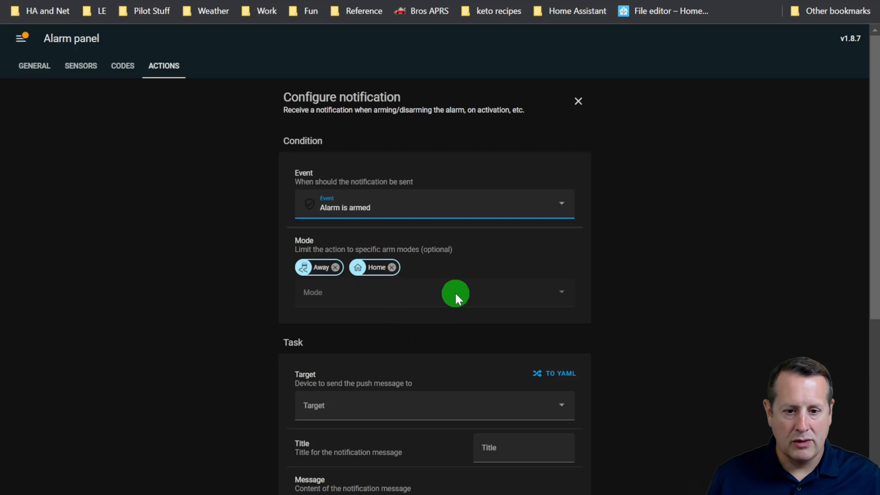
pyautogui.scroll(-4, 453, 295)
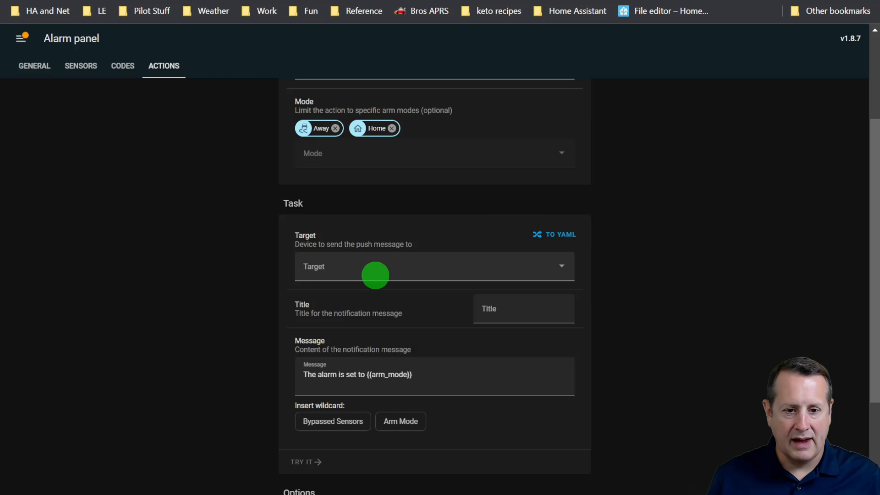
# Step: Set the notification target to Cloud Say on the Guest speaker entity and save the notification with its default message
pyautogui.click(393, 271)
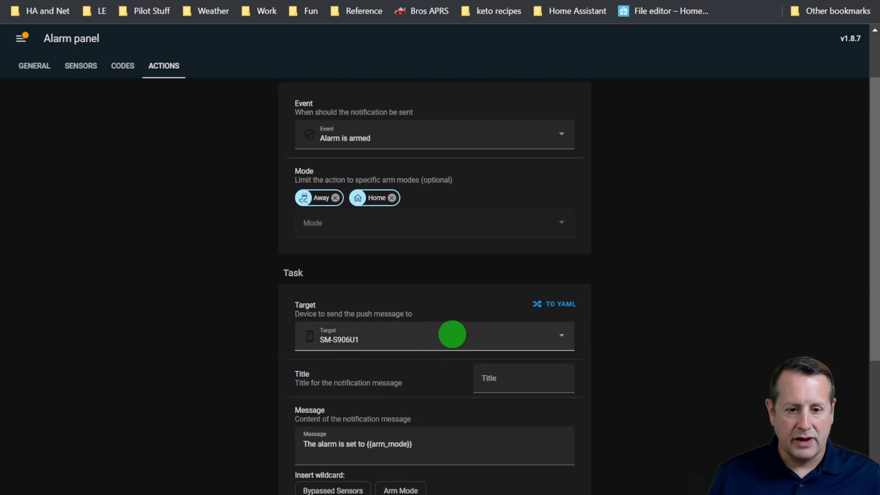
pyautogui.click(445, 337)
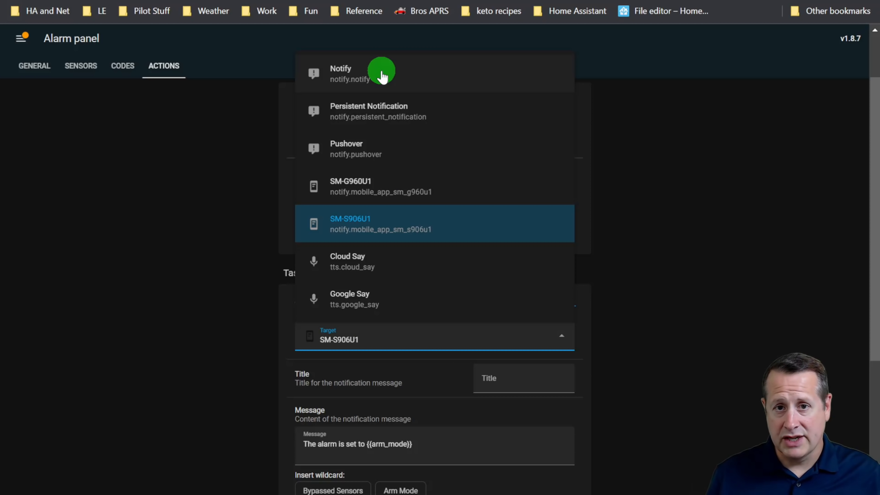
pyautogui.click(376, 257)
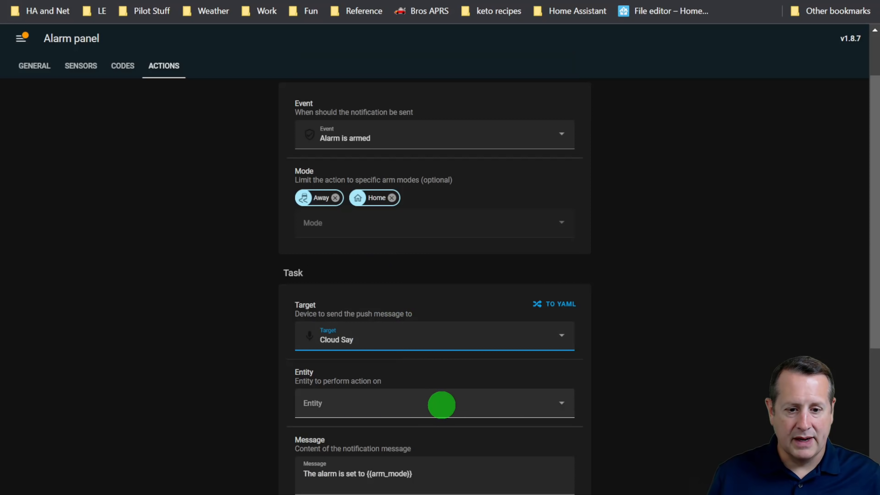
pyautogui.click(441, 404)
pyautogui.scroll(-2, 442, 406)
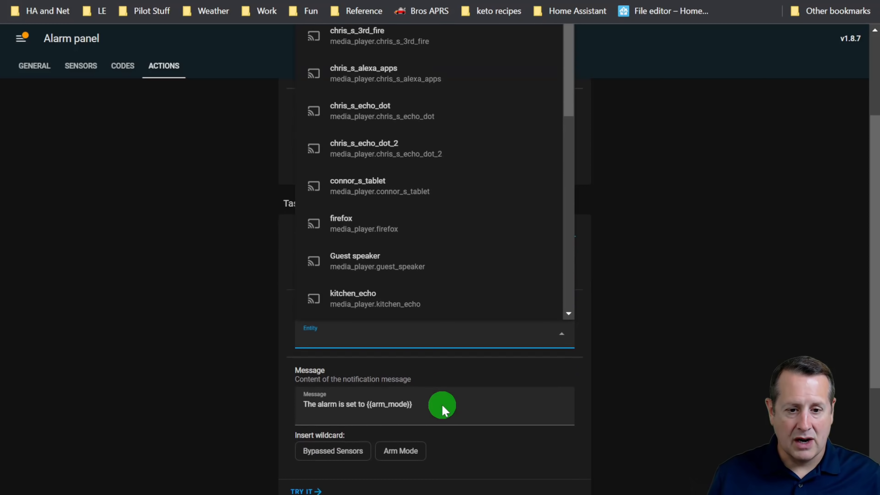
pyautogui.click(381, 263)
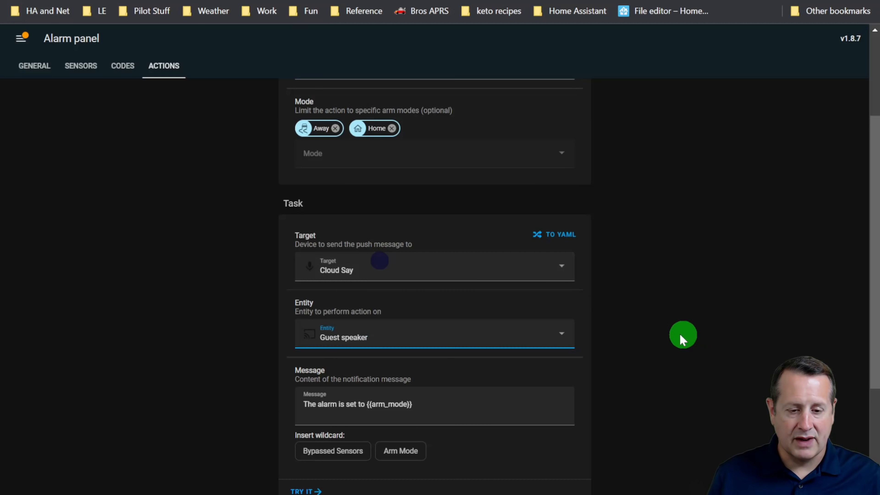
pyautogui.scroll(-4, 604, 312)
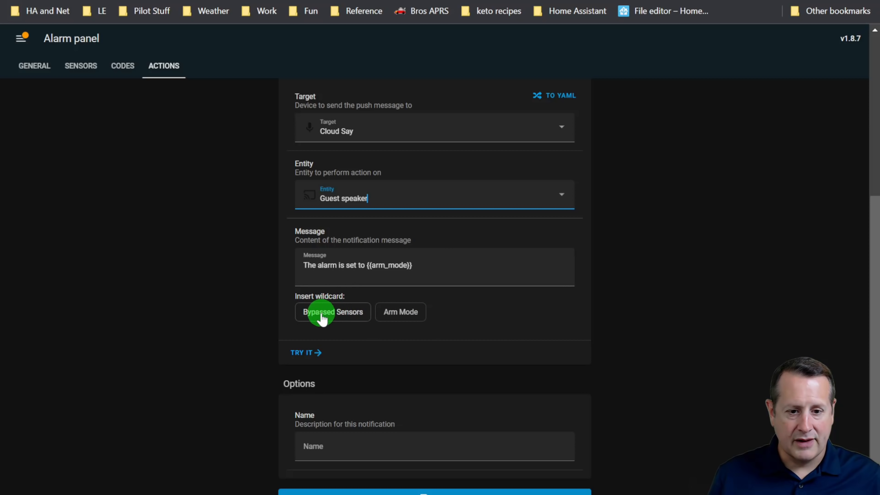
pyautogui.scroll(-1, 463, 324)
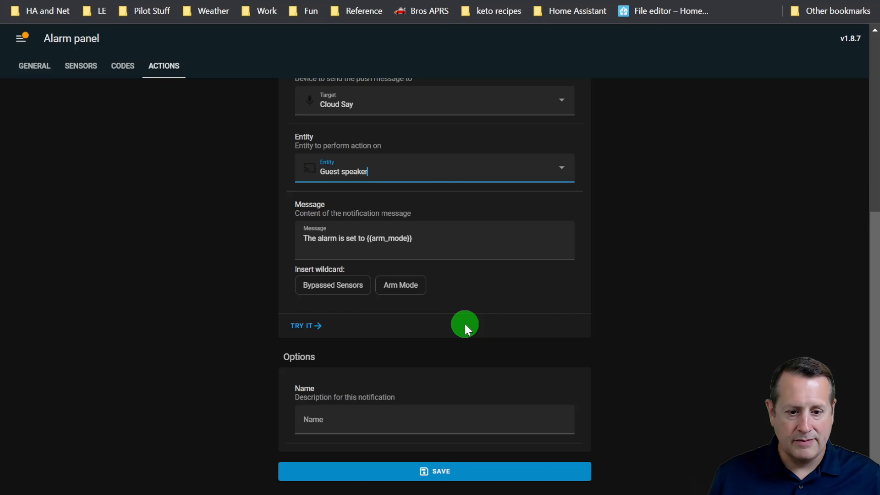
pyautogui.click(452, 471)
# Step: Create a new action that turns on the Inside Lights group when the alarm is triggered in Away or Home mode
pyautogui.click(322, 402)
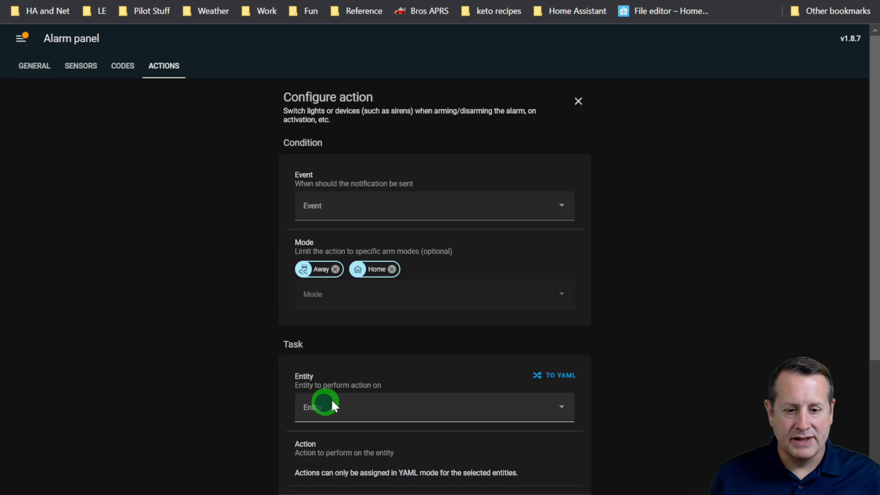
pyautogui.click(425, 208)
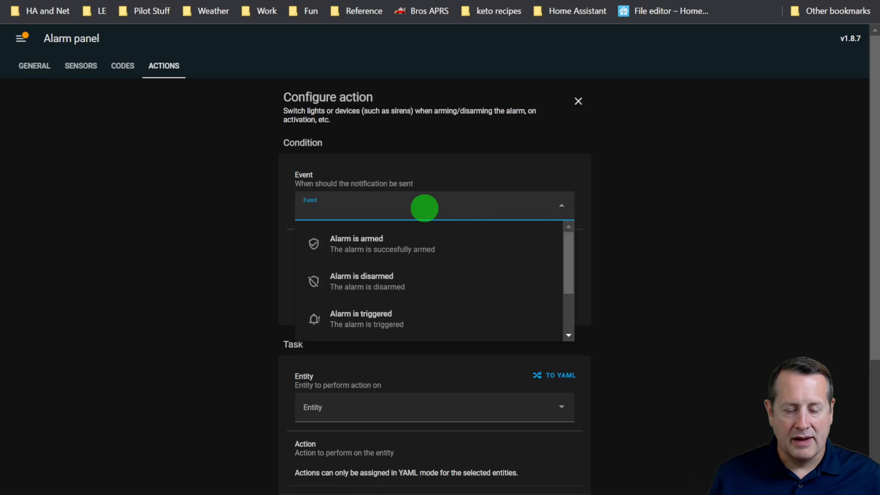
pyautogui.click(401, 326)
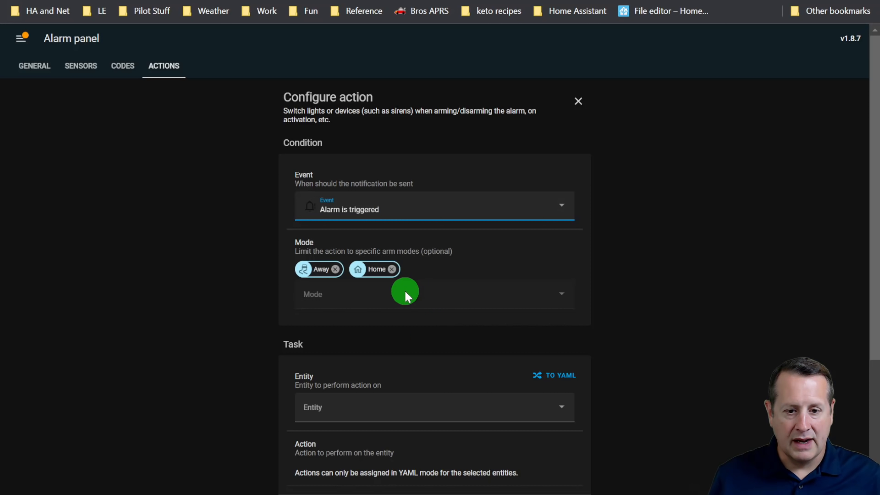
pyautogui.scroll(-5, 405, 296)
pyautogui.click(428, 227)
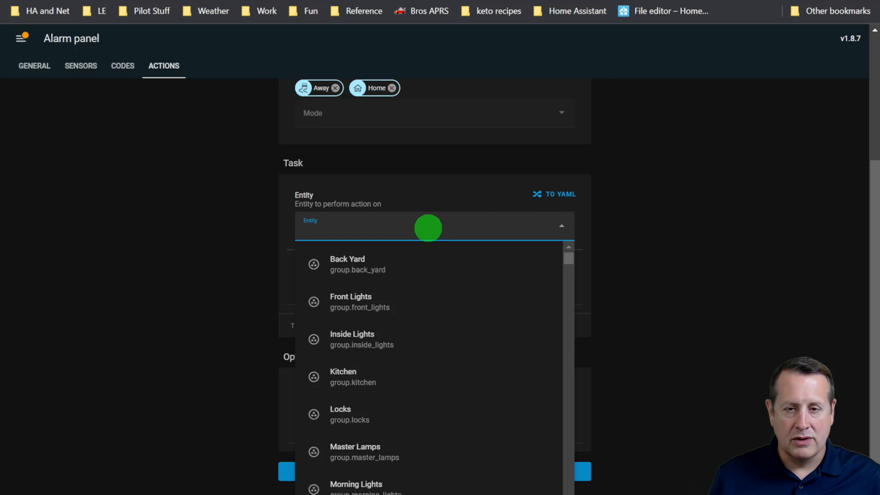
pyautogui.click(408, 340)
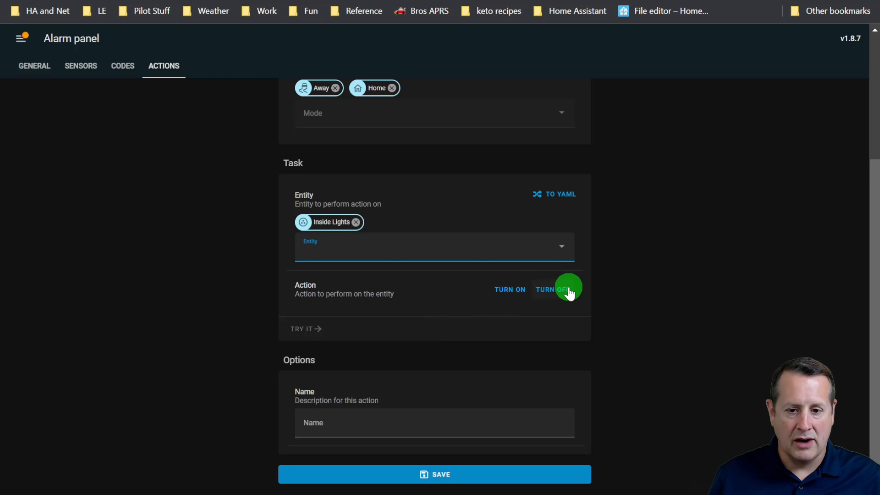
pyautogui.click(510, 290)
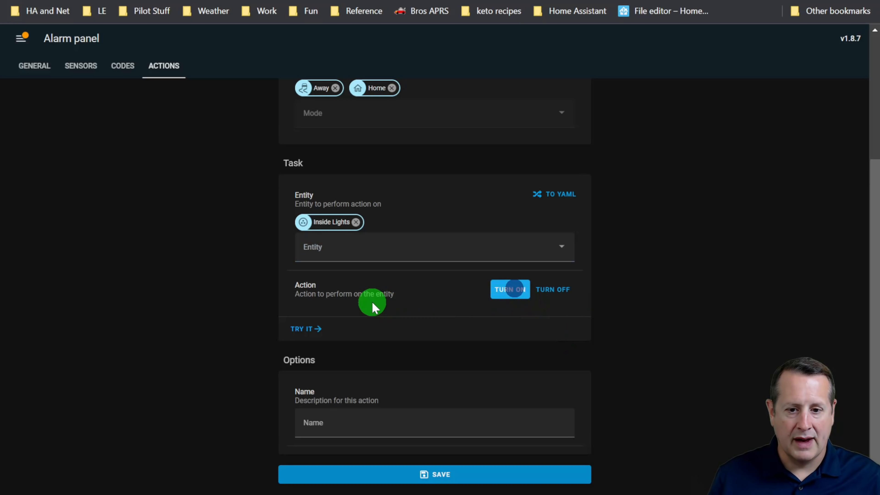
# Step: Name the action "Set Inside Lights to On when triggered" and save it
pyautogui.click(356, 420)
pyautogui.write('Set Inside Lights to On when triggered')
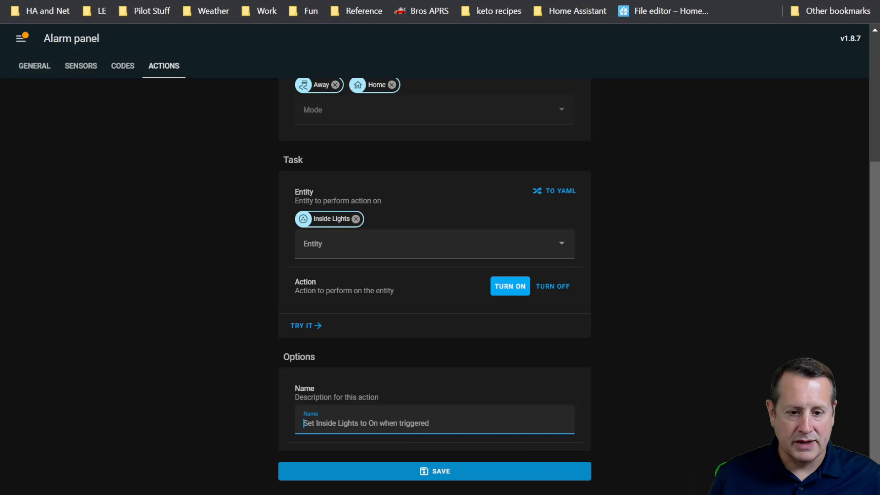
pyautogui.click(481, 474)
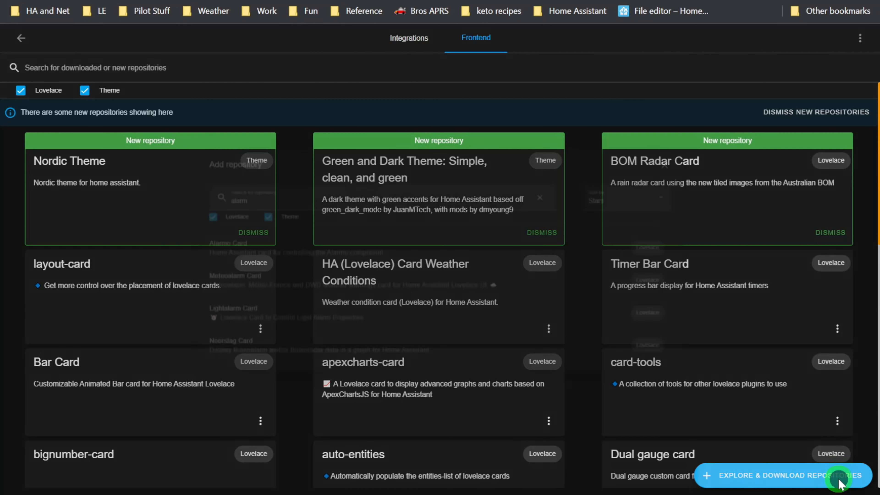
# Step: Find the Alarmo Card among the HACS frontend repositories by searching for "alarm", download it and reload the browser
pyautogui.click(838, 483)
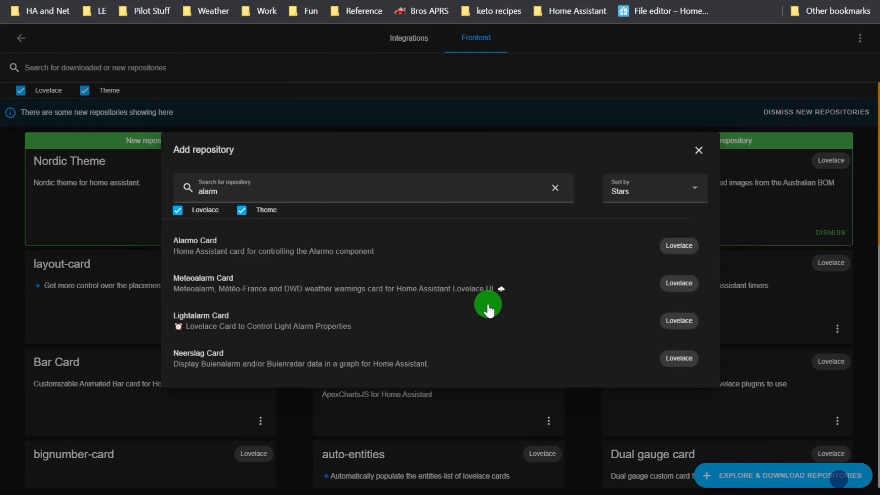
pyautogui.click(206, 249)
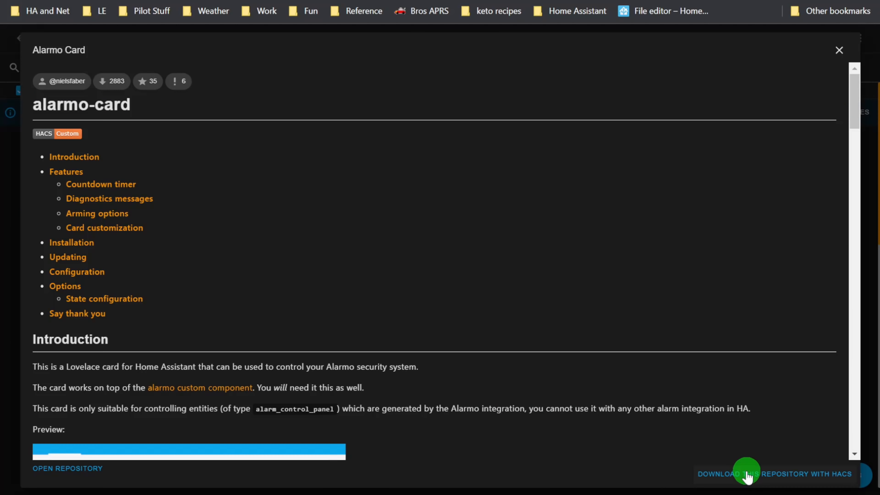
pyautogui.click(763, 478)
pyautogui.click(487, 367)
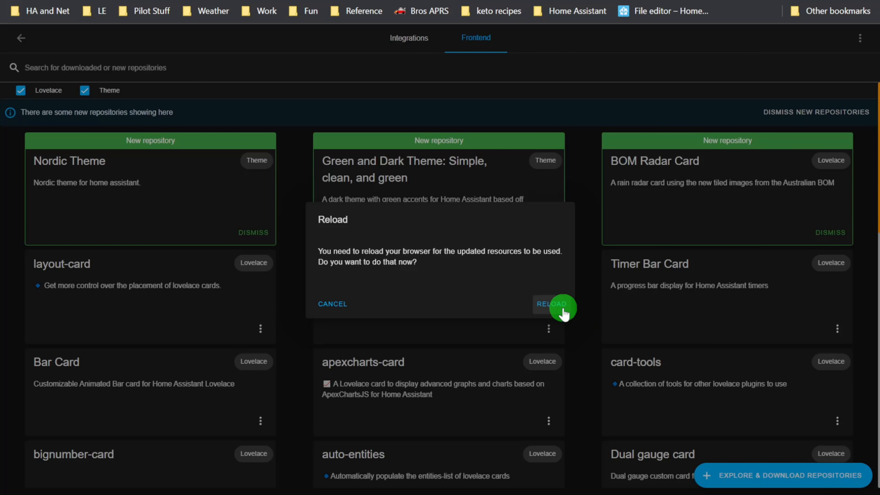
pyautogui.click(551, 305)
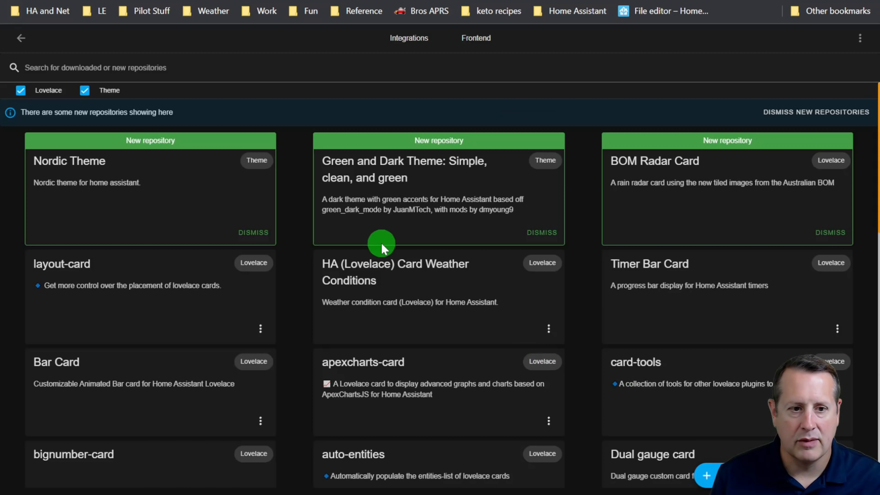
# Step: Open the Switches view of the New Dash dashboard and put the dashboard in edit mode
pyautogui.click(22, 39)
pyautogui.click(22, 39)
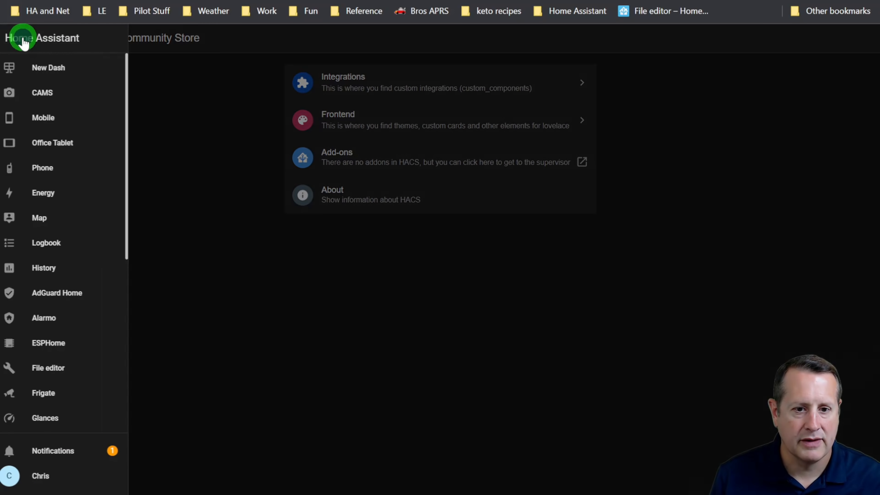
pyautogui.click(66, 68)
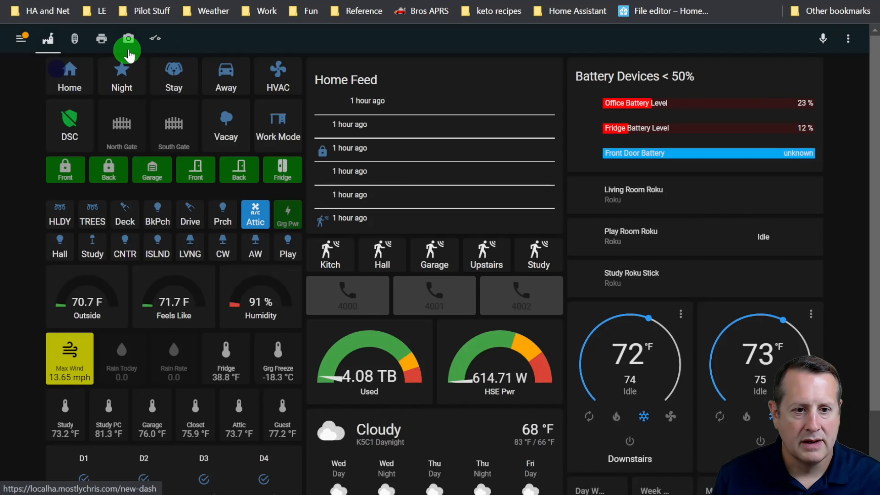
pyautogui.click(155, 38)
pyautogui.click(859, 38)
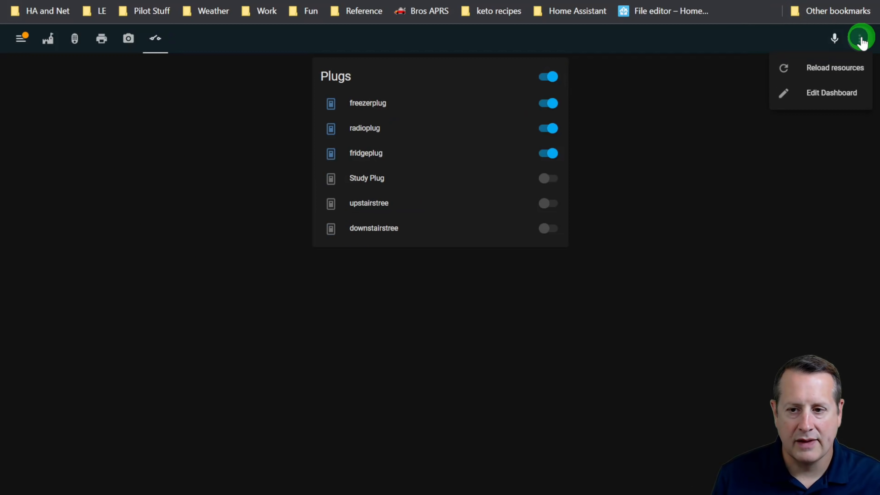
pyautogui.click(848, 98)
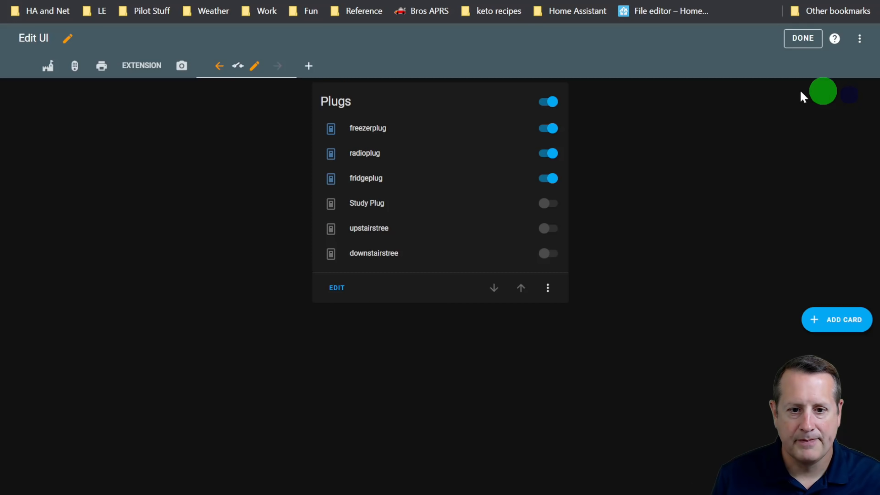
# Step: Search the dashboard cards for "alarmo" and select the Alarmo card as a new card for the Switches view
pyautogui.click(838, 319)
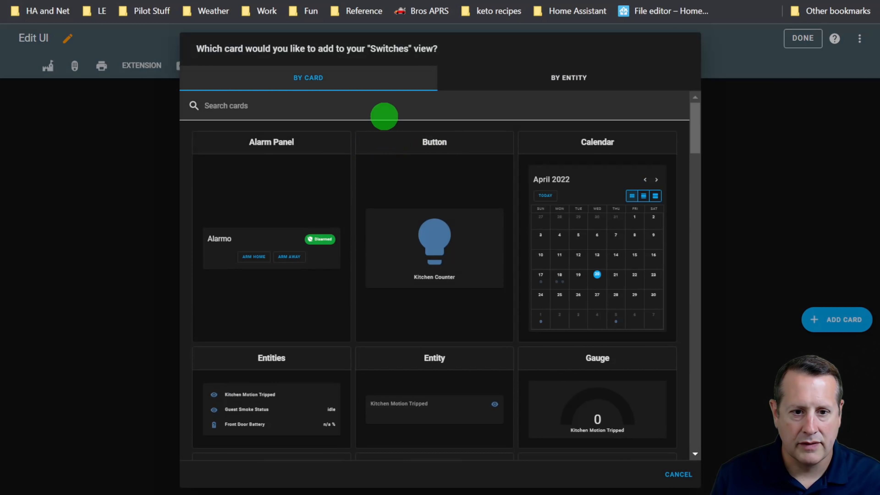
pyautogui.click(383, 115)
pyautogui.write('alarmo')
pyautogui.click(545, 170)
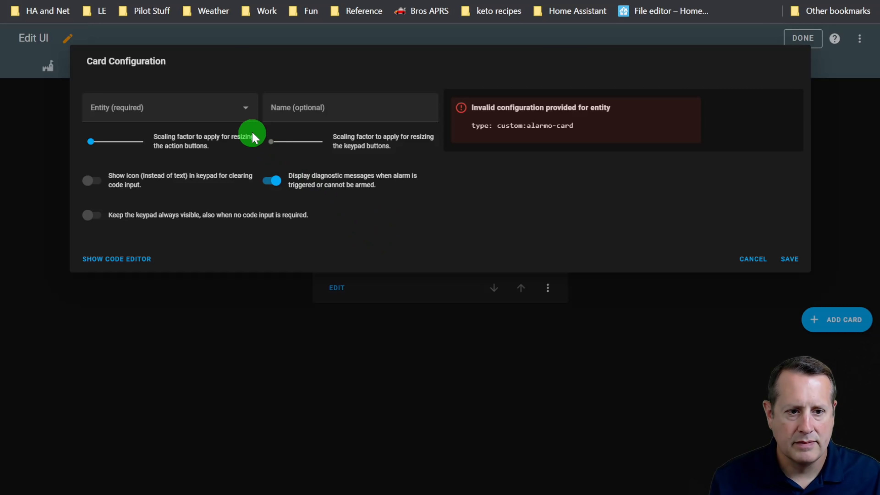
# Step: Set the new card's entity to Alarmo, leaving its optional name empty
pyautogui.click(246, 111)
pyautogui.click(160, 150)
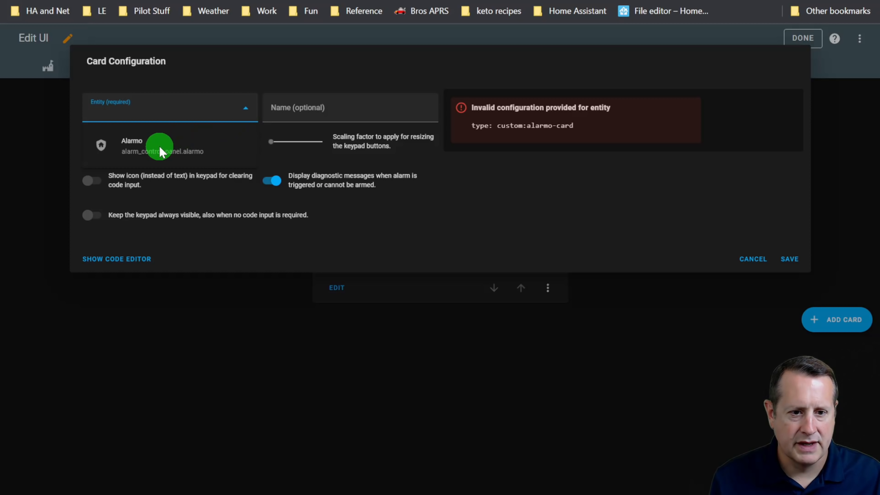
pyautogui.click(366, 104)
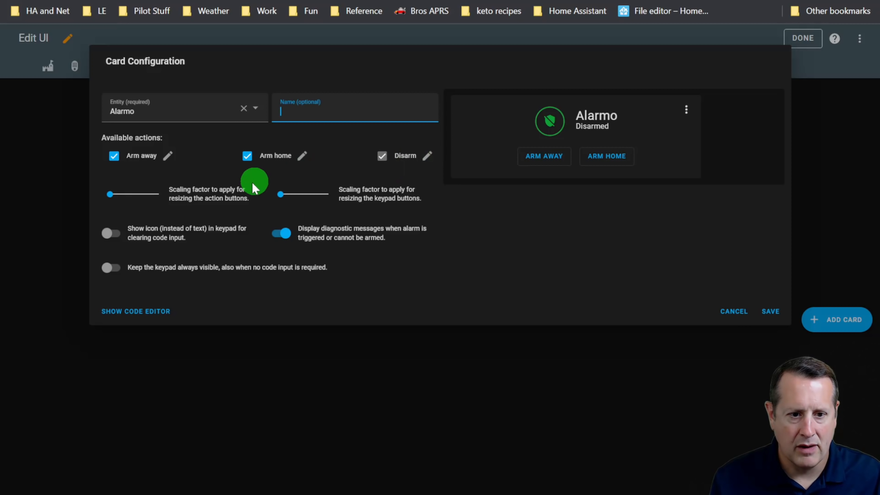
# Step: Try the card's always-visible keypad and diagnostic message options and restore their original settings
pyautogui.click(114, 195)
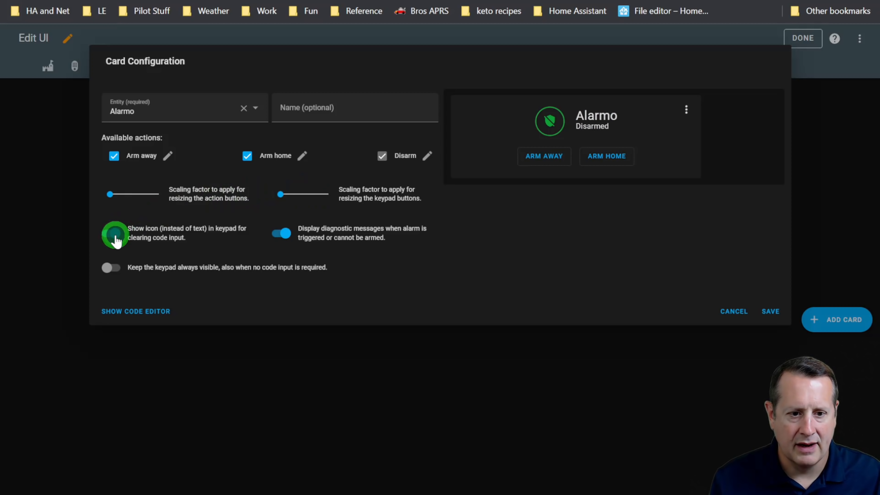
pyautogui.click(114, 268)
pyautogui.click(94, 267)
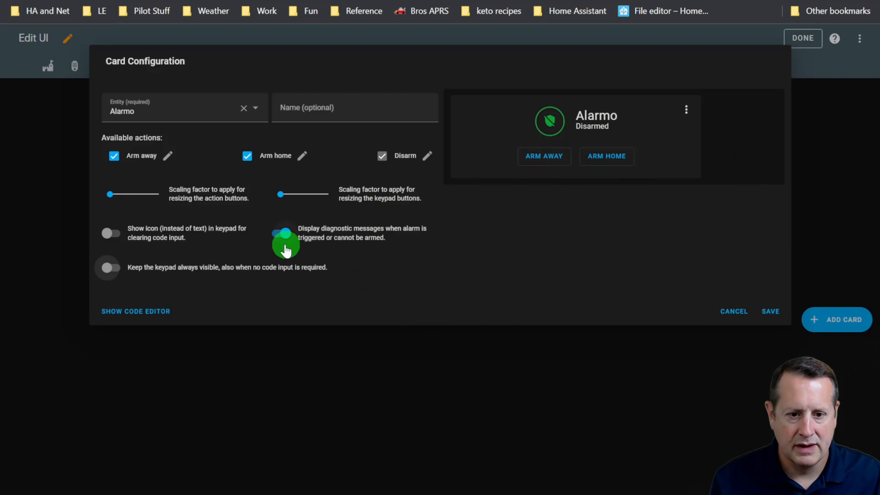
pyautogui.click(279, 233)
pyautogui.click(356, 229)
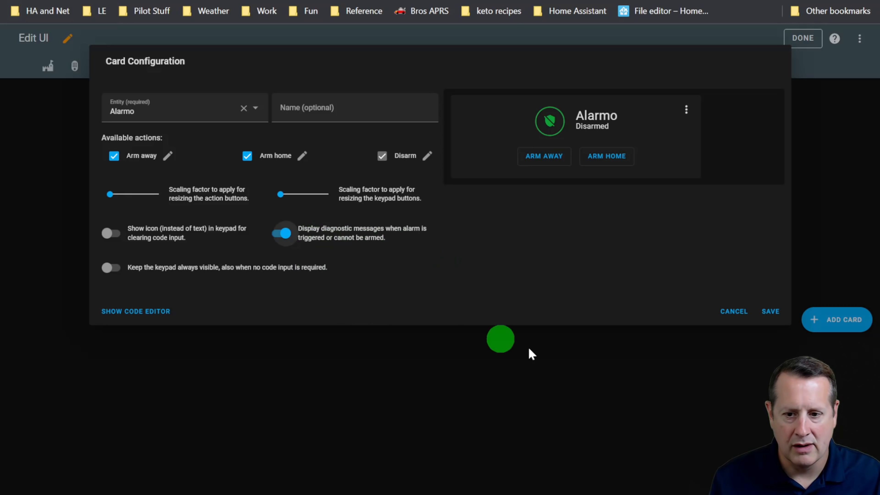
# Step: Save the Alarmo card in the Switches view and finish editing the dashboard
pyautogui.click(770, 311)
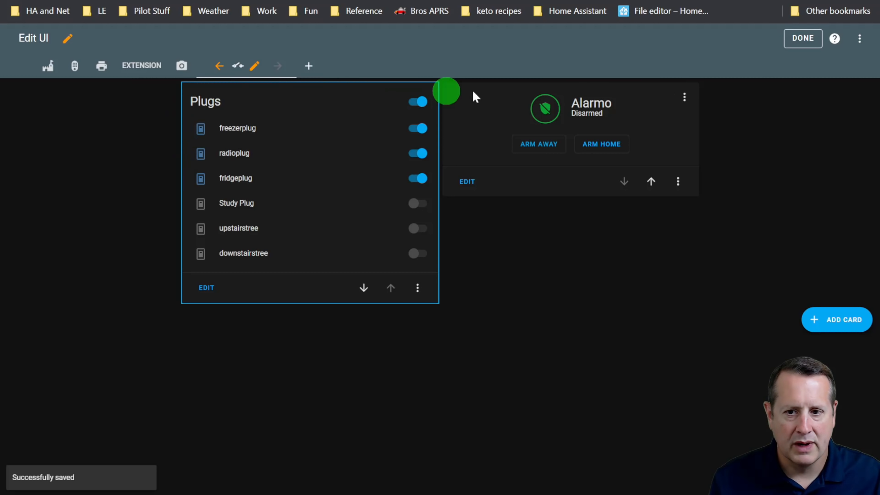
pyautogui.click(802, 39)
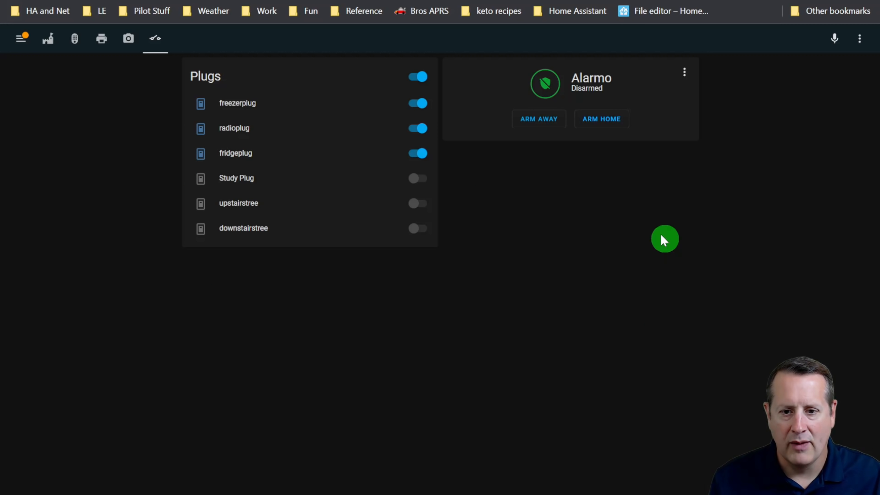
# Step: Try to arm the alarm from the Alarmo card in away mode and in home mode
pyautogui.click(533, 120)
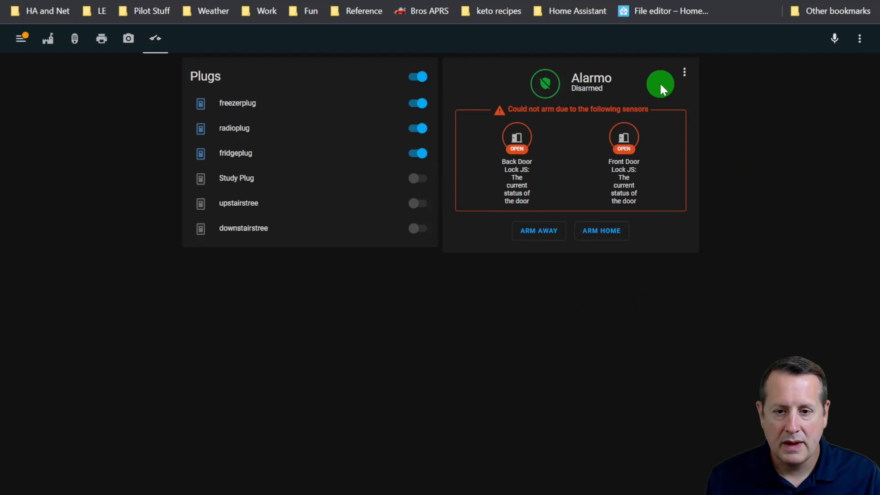
pyautogui.click(609, 229)
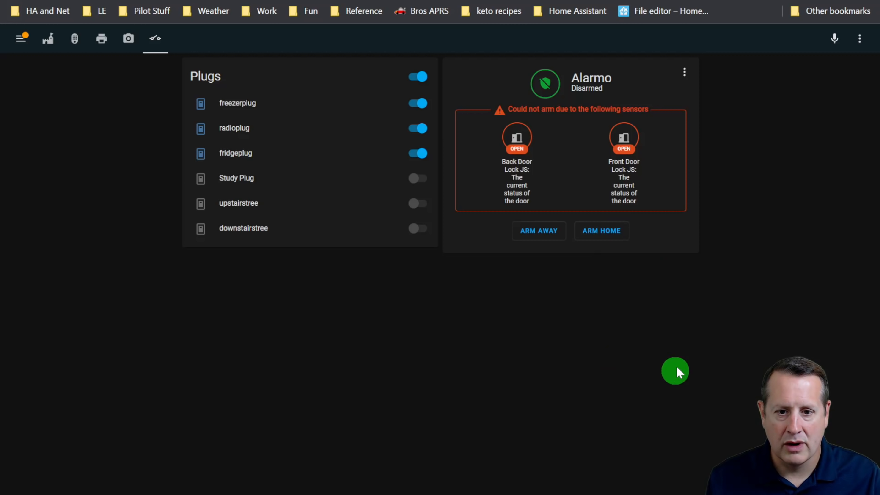
# Step: Enable bypassing of open sensors, arm the alarm in away mode, and disarm it with the user's alarm code
pyautogui.click(684, 72)
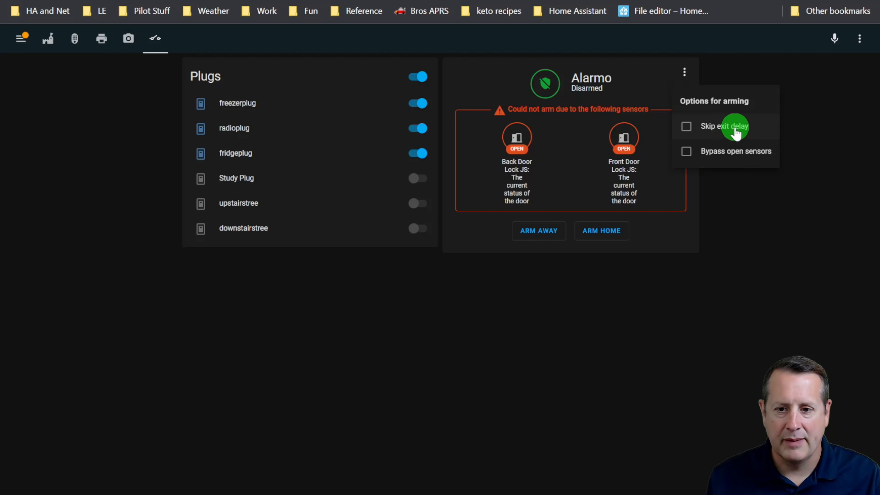
pyautogui.click(687, 150)
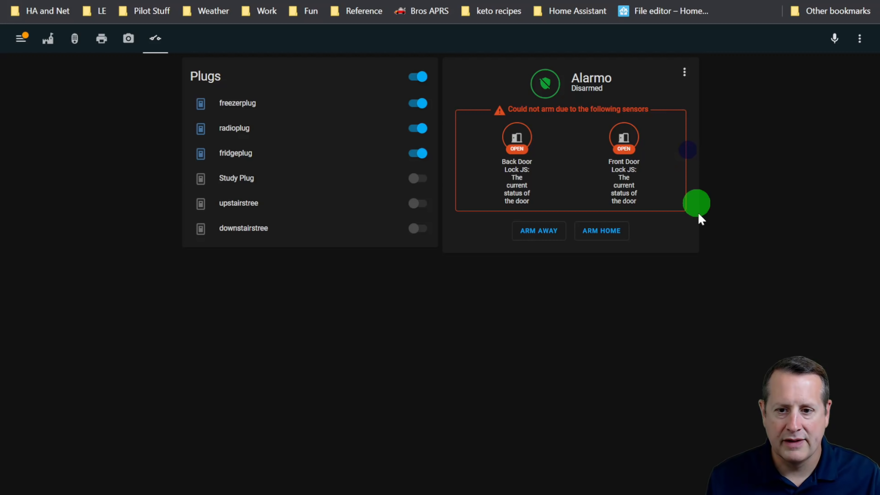
pyautogui.click(684, 72)
pyautogui.click(544, 229)
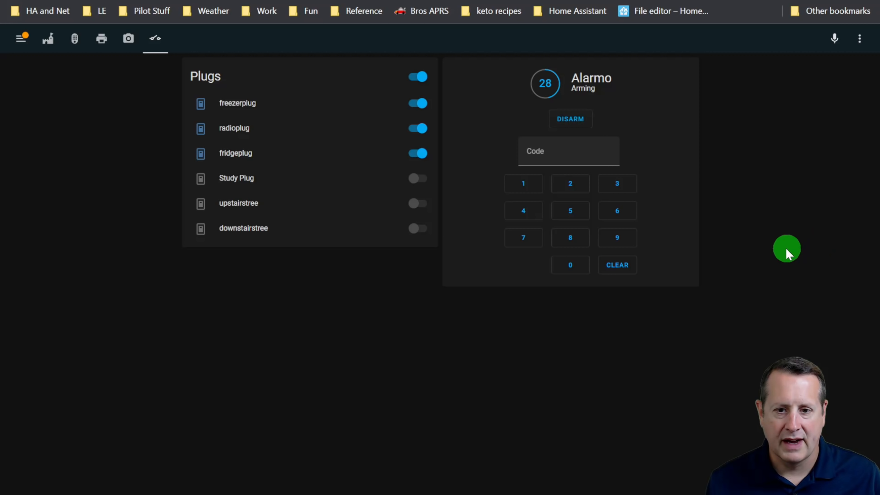
pyautogui.click(533, 184)
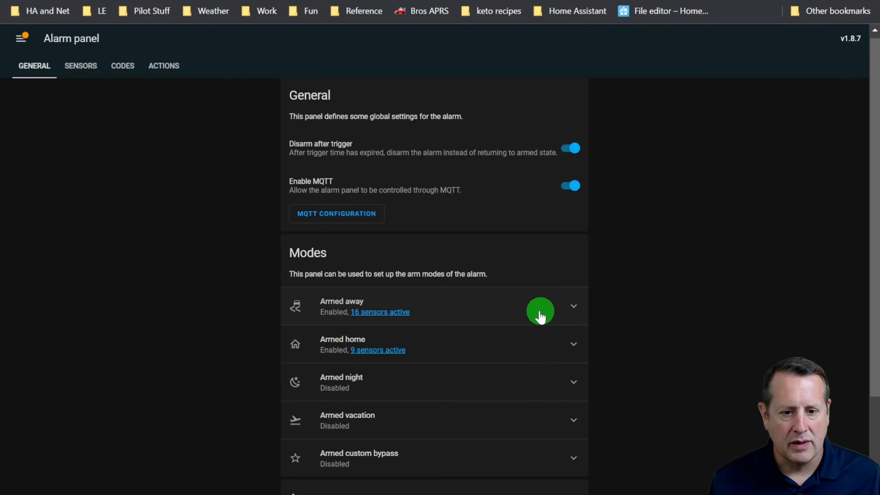
# Step: Set the Armed away mode's exit delay to 30 sec, entry delay to 20 sec and trigger time to 10 min in the Alarm panel
pyautogui.scroll(-4, 538, 256)
pyautogui.click(475, 236)
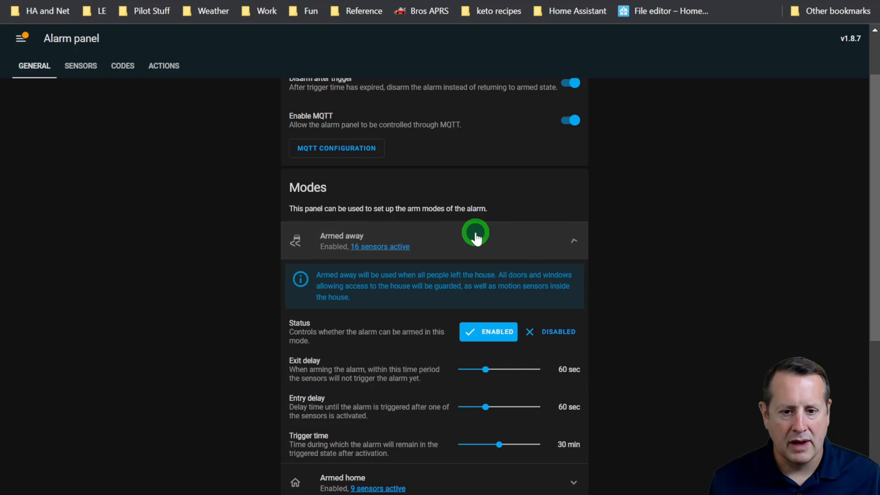
pyautogui.scroll(-4, 762, 350)
pyautogui.moveTo(503, 247); pyautogui.dragTo(473, 237)
pyautogui.moveTo(486, 269); pyautogui.dragTo(468, 273)
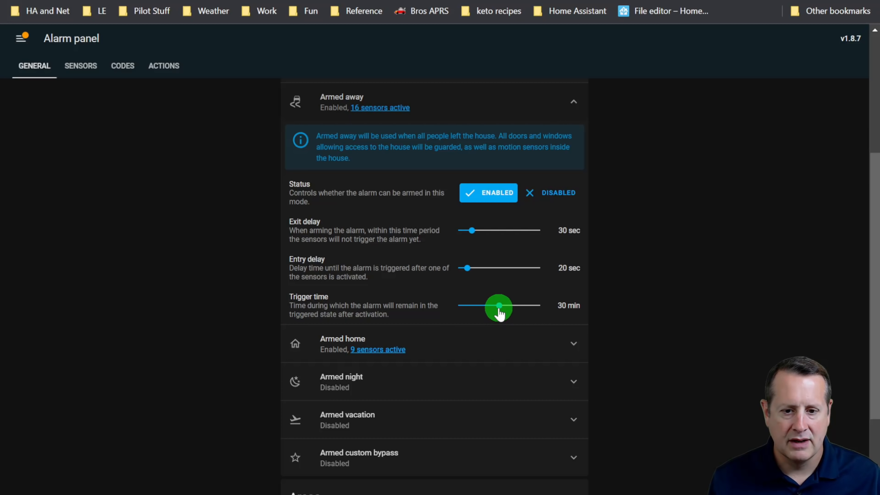
pyautogui.moveTo(499, 306); pyautogui.dragTo(473, 311)
pyautogui.scroll(-3, 736, 364)
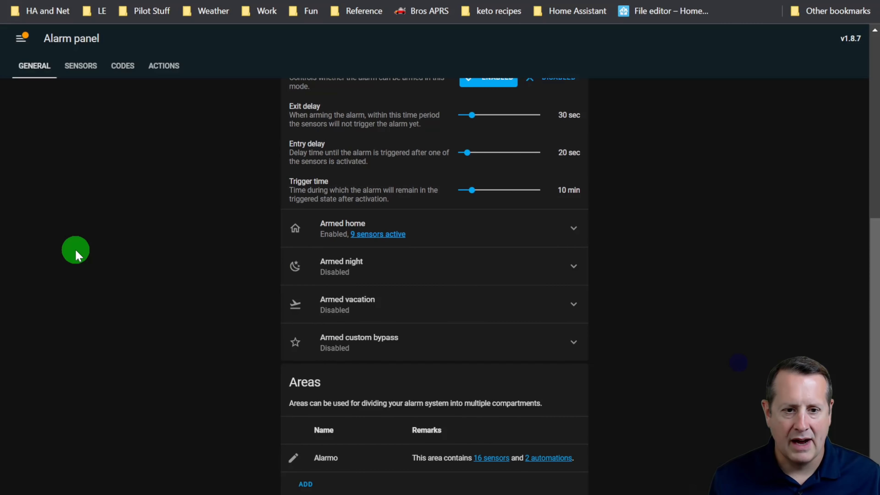
# Step: Return to the dashboard's Switches view and arm the alarm in away mode with the Bypass open sensors option
pyautogui.scroll(9, 114, 235)
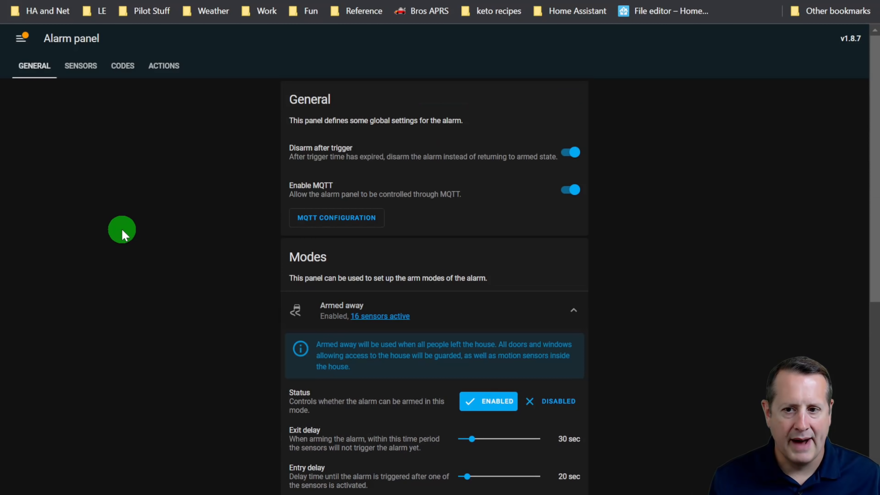
pyautogui.click(24, 48)
pyautogui.click(59, 69)
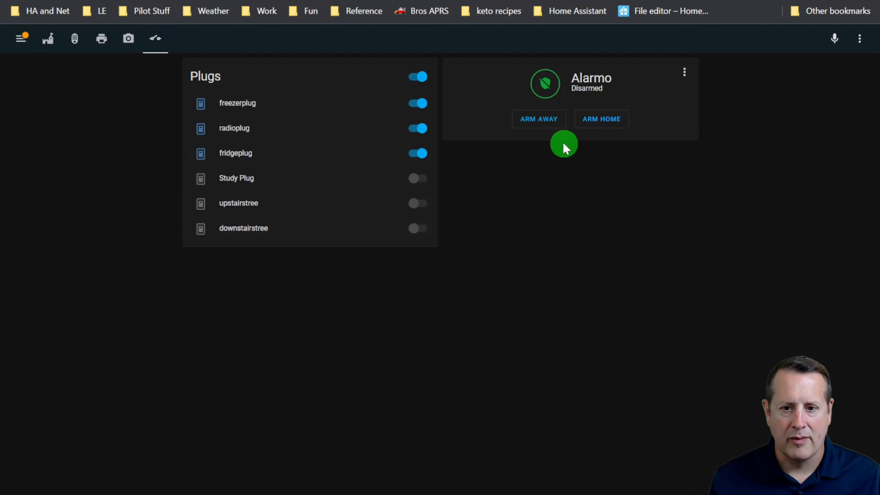
pyautogui.click(542, 123)
pyautogui.click(684, 72)
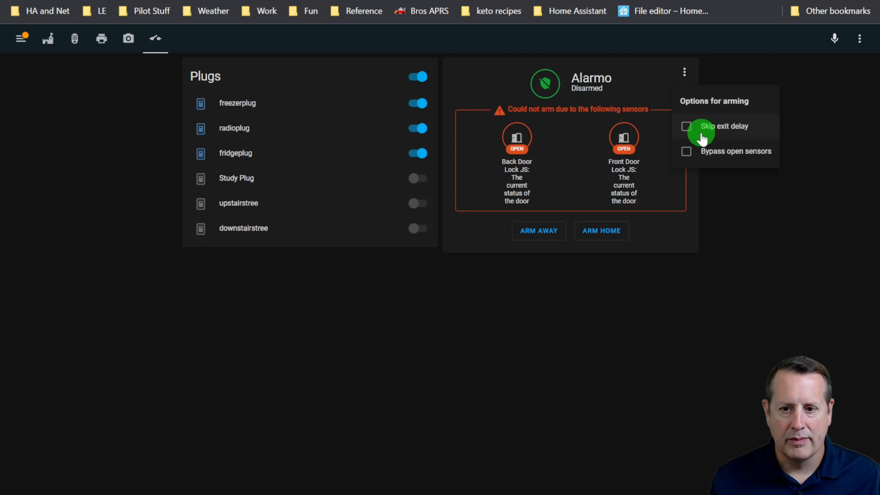
pyautogui.click(686, 154)
pyautogui.click(545, 239)
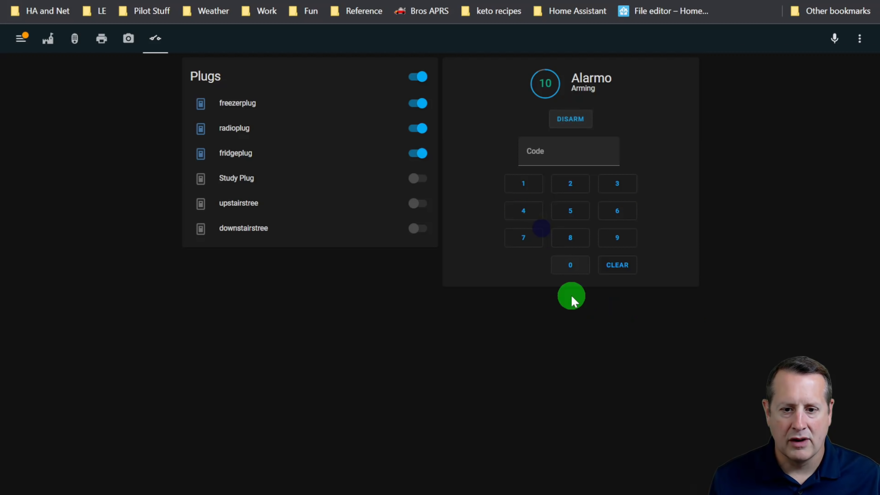